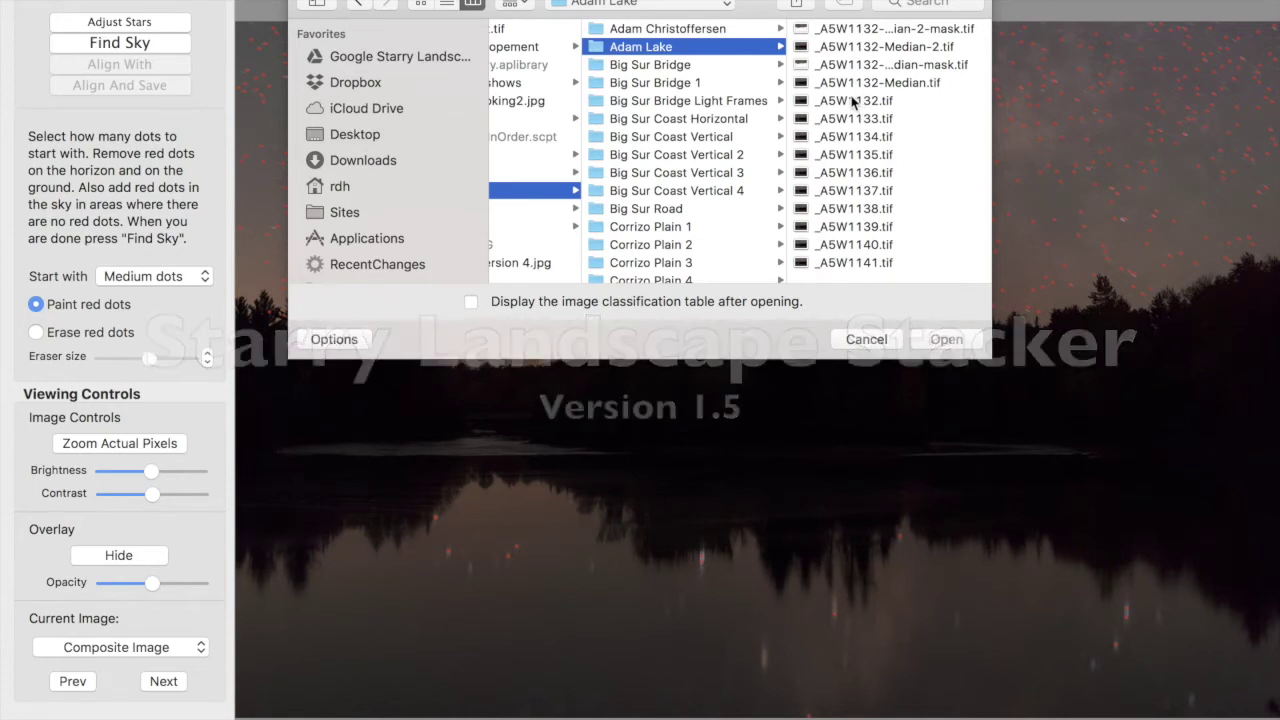
Select _A5W1132.tif through _A5W1141.tif in the Adam Lake folder and open all ten frames
{"action": "left_click", "coordinate": [853, 101]}
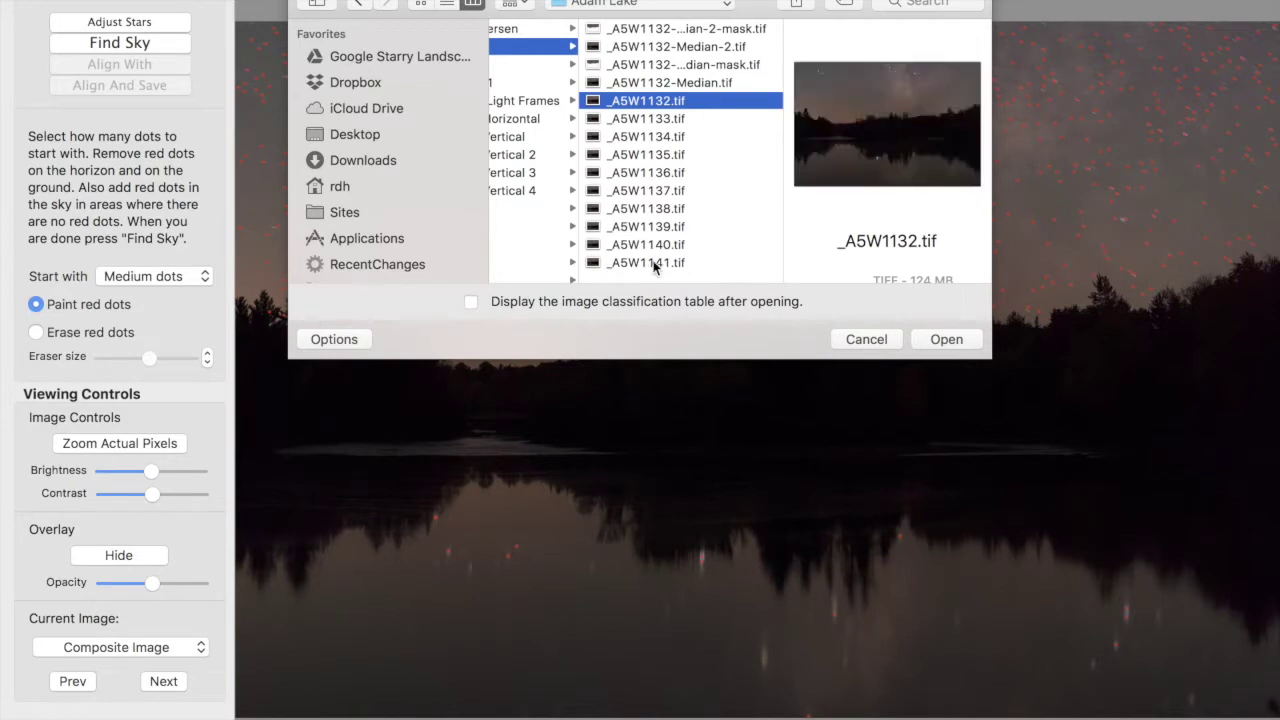
{"action": "left_click", "coordinate": [652, 263], "text": "shift"}
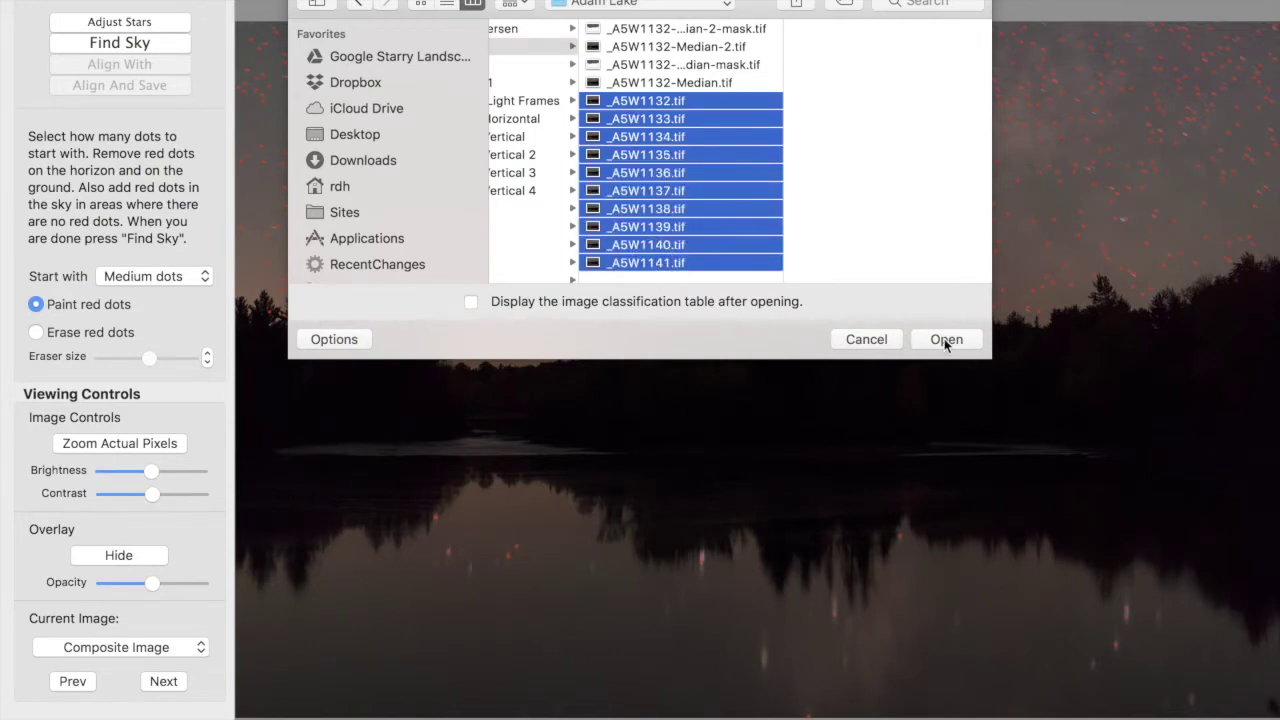
{"action": "left_click", "coordinate": [946, 340]}
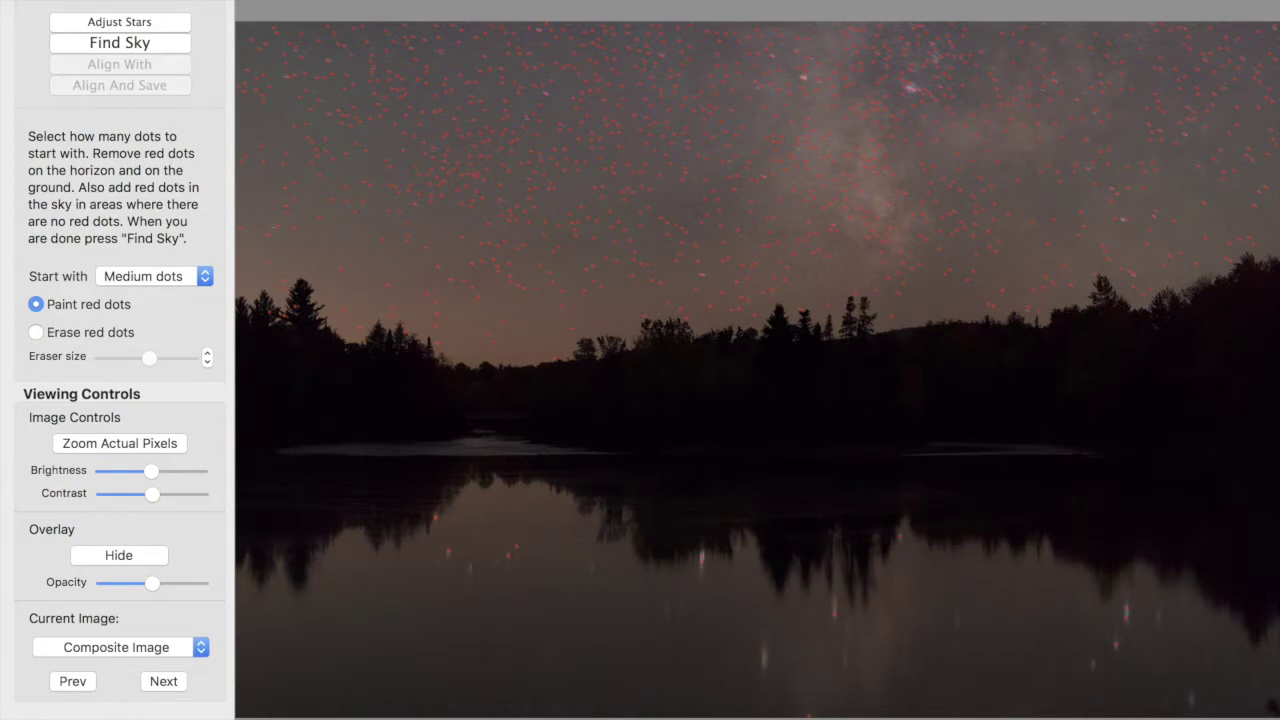
Add a red star dot in the empty upper sky, then switch to erasing red dots
{"action": "left_click", "coordinate": [619, 170]}
{"action": "left_click", "coordinate": [36, 333]}
Erase the stray red dots on the lake reflection and left treetops, then run Find Sky
{"action": "mouse_move", "coordinate": [463, 572]}
{"action": "left_mouse_down"}
{"action": "mouse_move", "coordinate": [528, 545]}
{"action": "mouse_move", "coordinate": [542, 571]}
{"action": "mouse_move", "coordinate": [741, 563]}
{"action": "mouse_move", "coordinate": [721, 583]}
{"action": "mouse_move", "coordinate": [1015, 613]}
{"action": "mouse_move", "coordinate": [1098, 655]}
{"action": "left_mouse_up"}
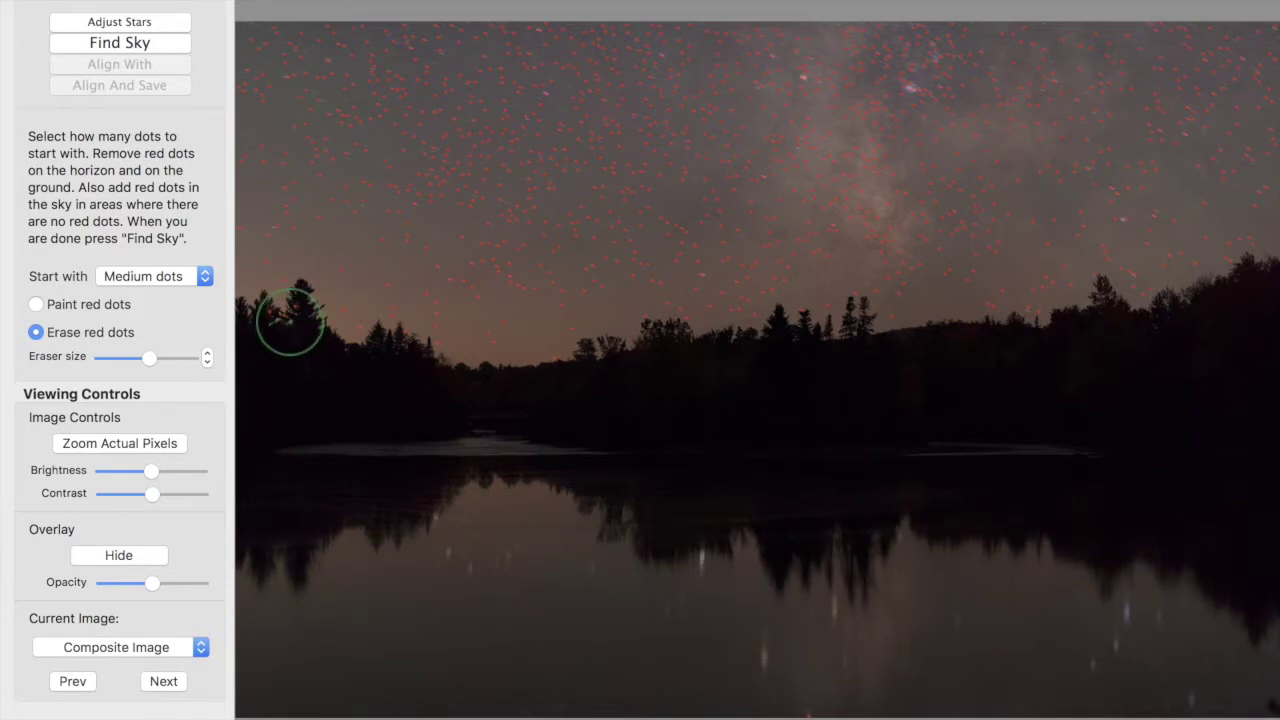
{"action": "key", "text": "z"}
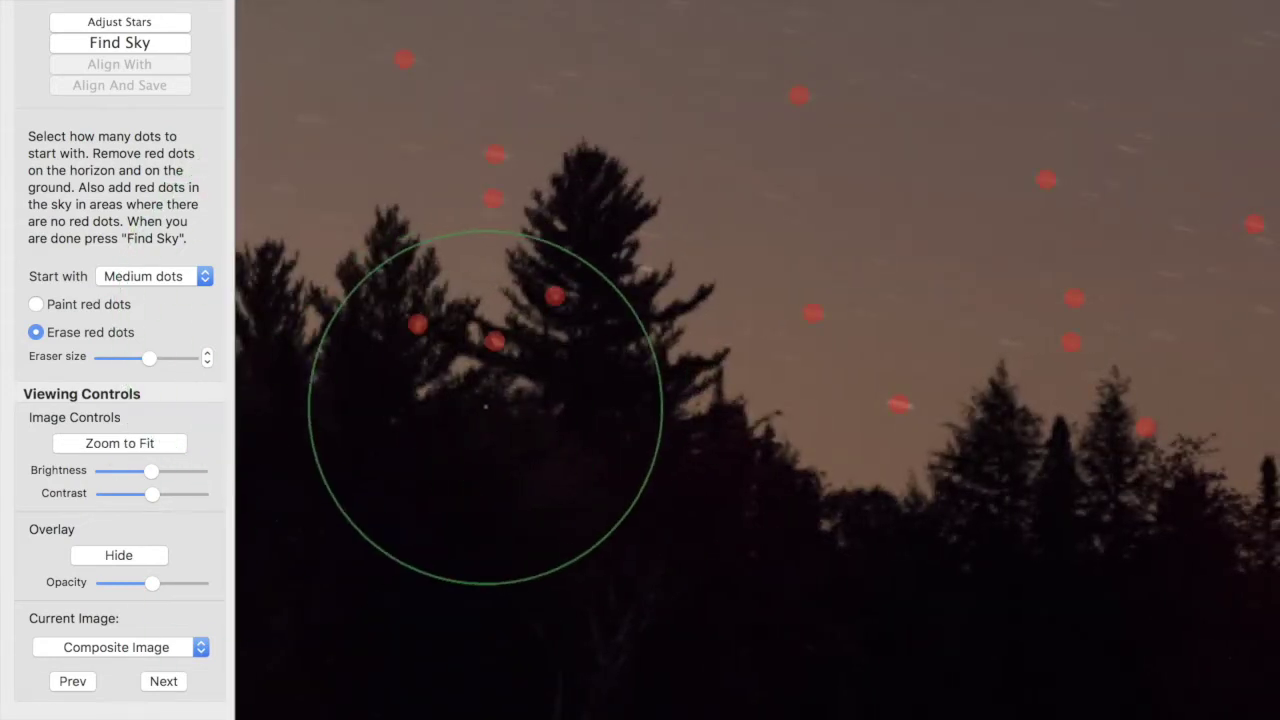
{"action": "left_click", "coordinate": [500, 423]}
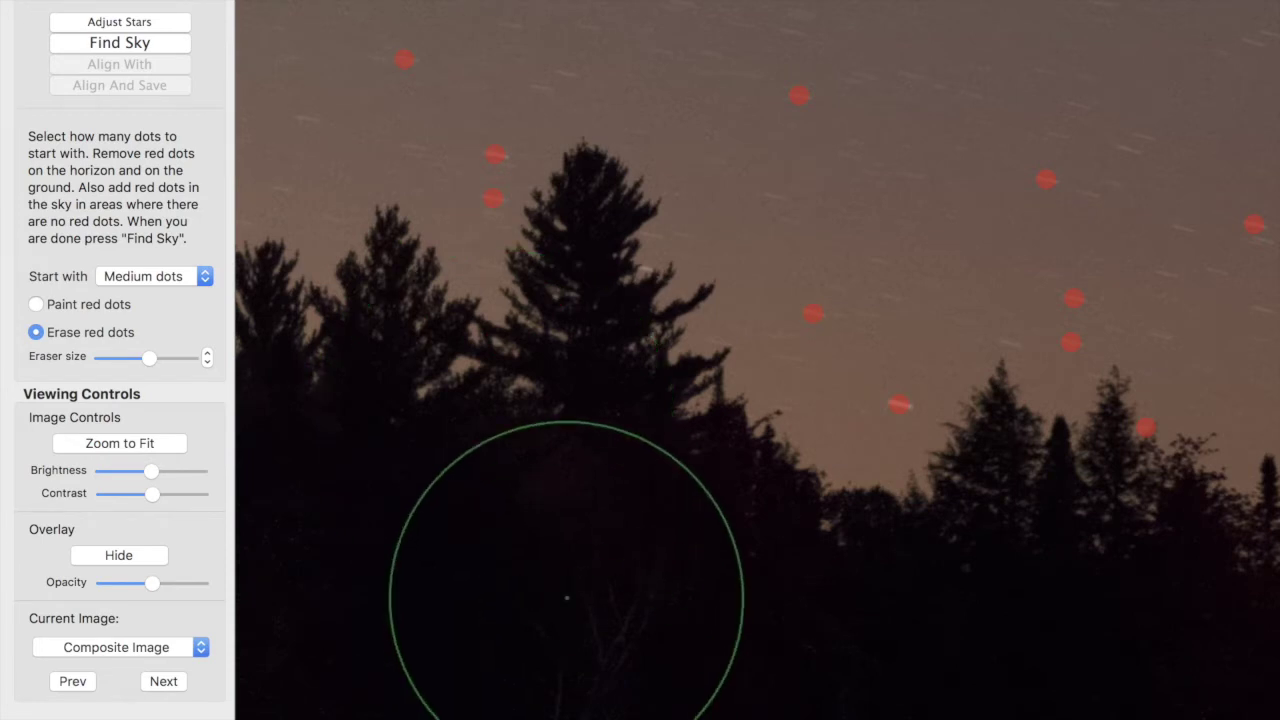
{"action": "key", "text": "z"}
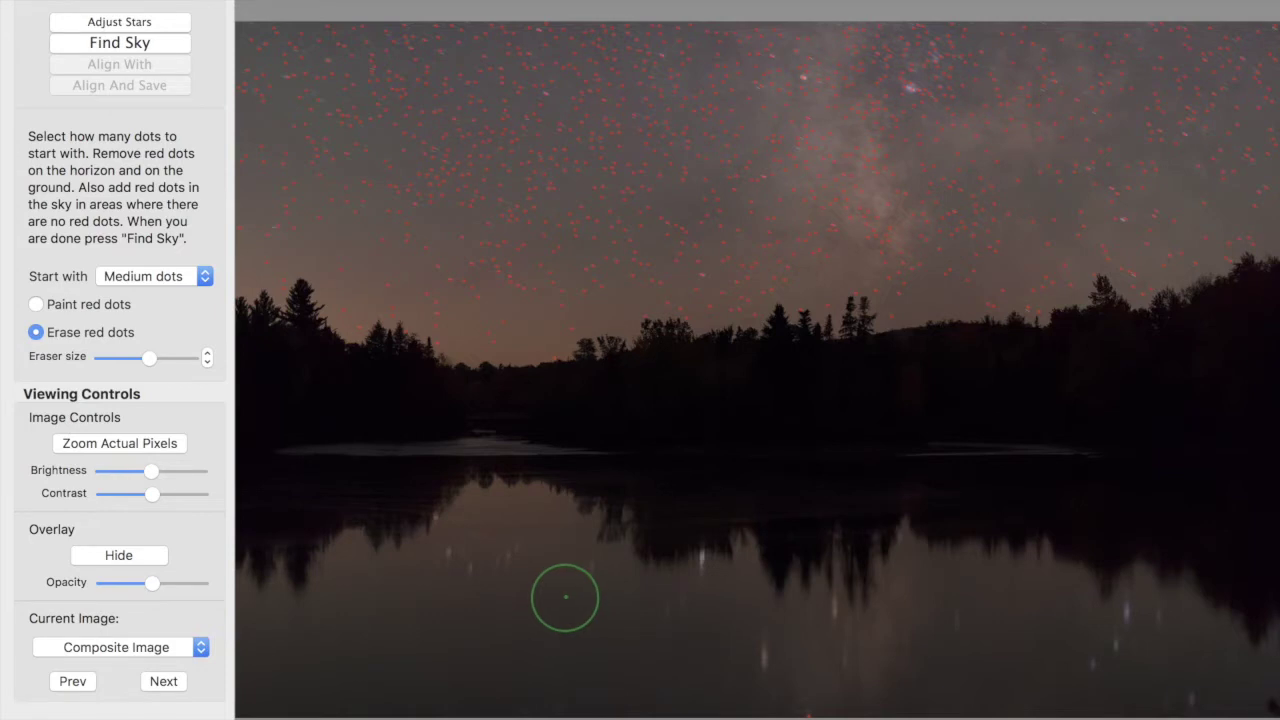
{"action": "left_click", "coordinate": [108, 47]}
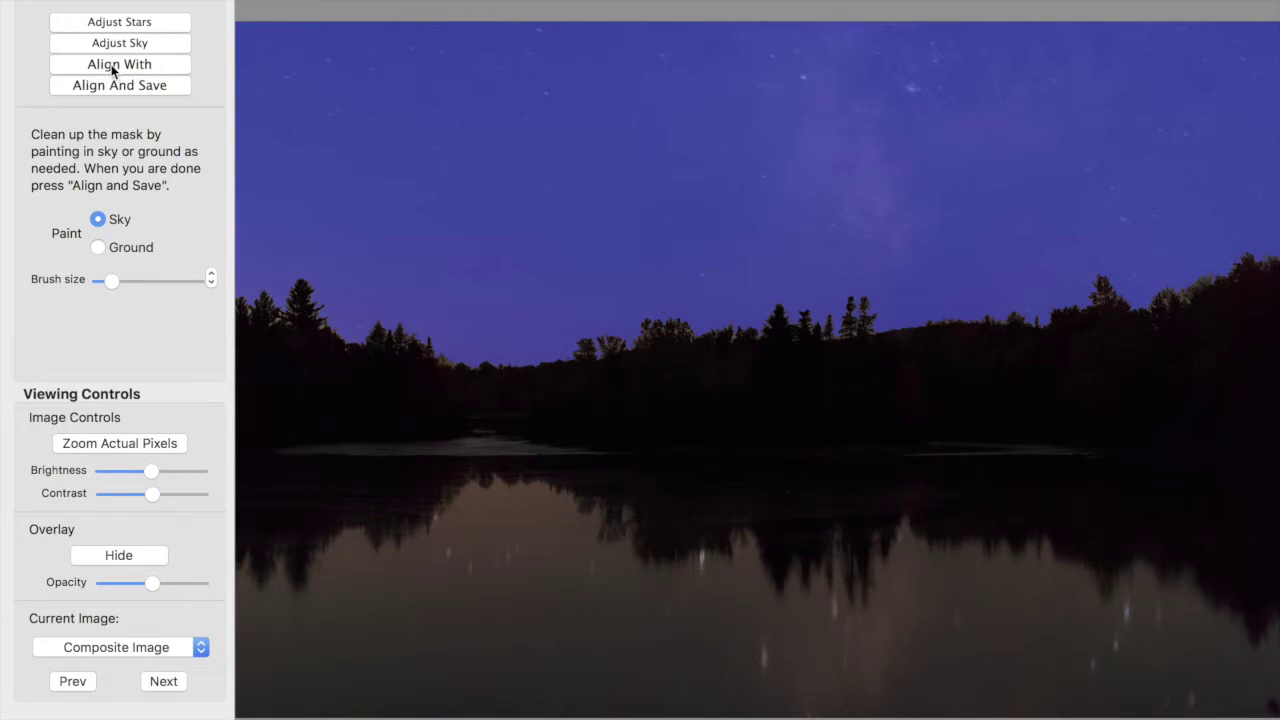
Make _A5W1135.tif the alignment reference and align all frames to it
{"action": "left_click", "coordinate": [113, 66]}
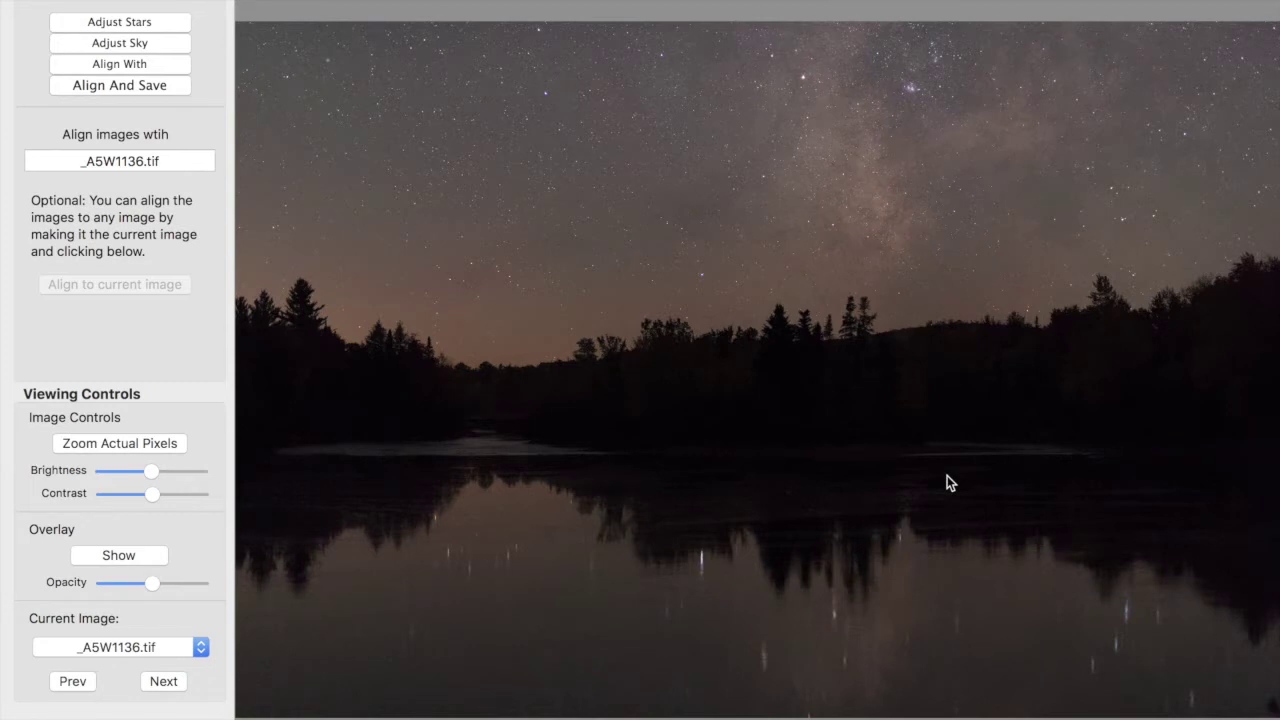
{"action": "left_click", "coordinate": [682, 317]}
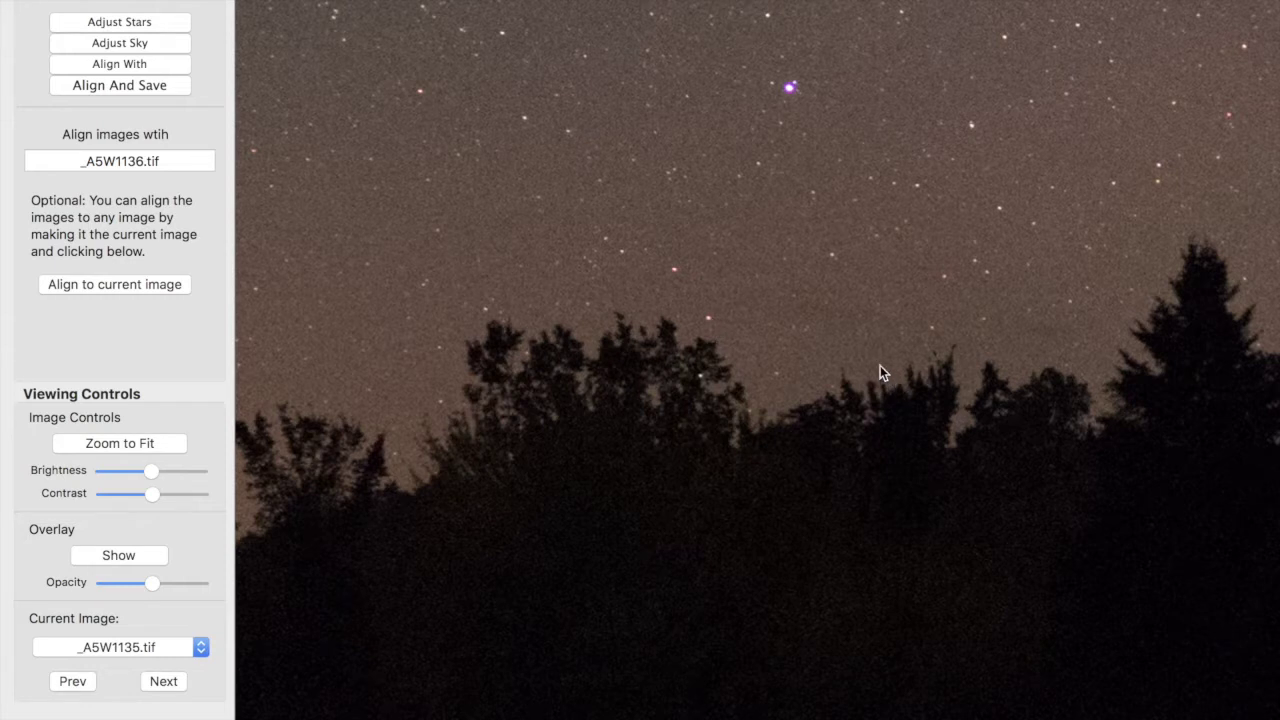
{"action": "left_click", "coordinate": [104, 285]}
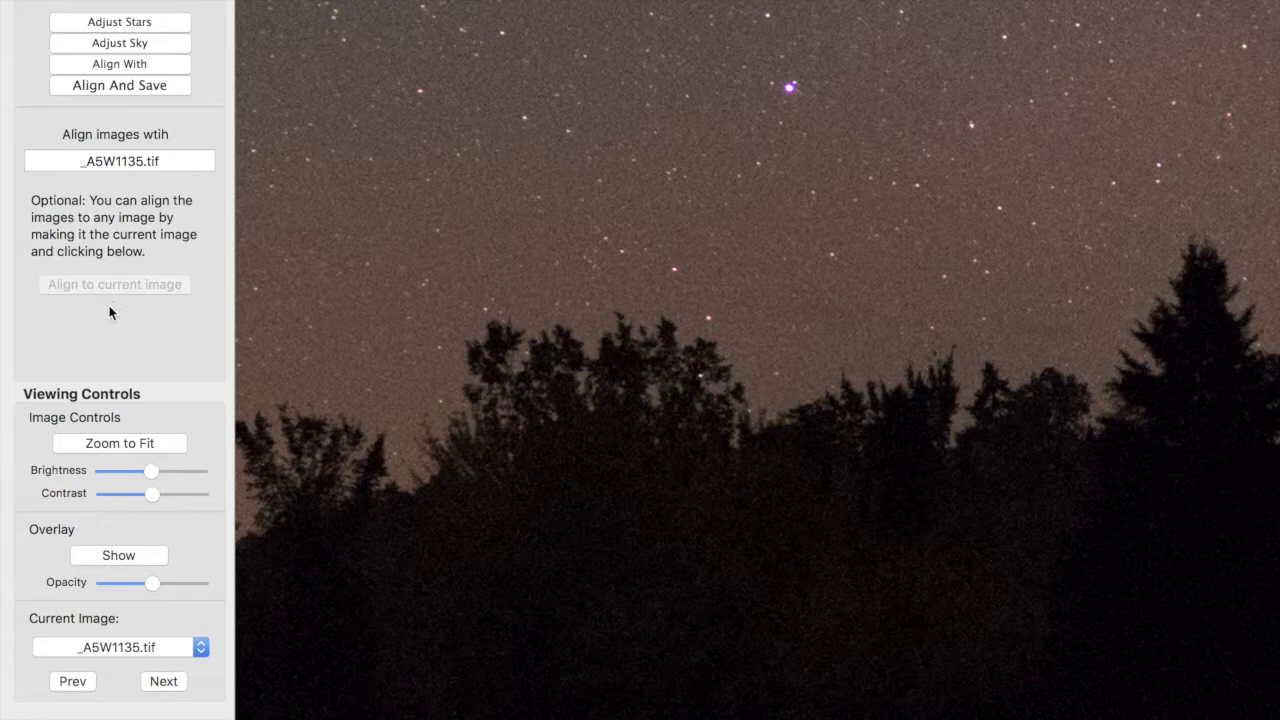
{"action": "left_click", "coordinate": [707, 314]}
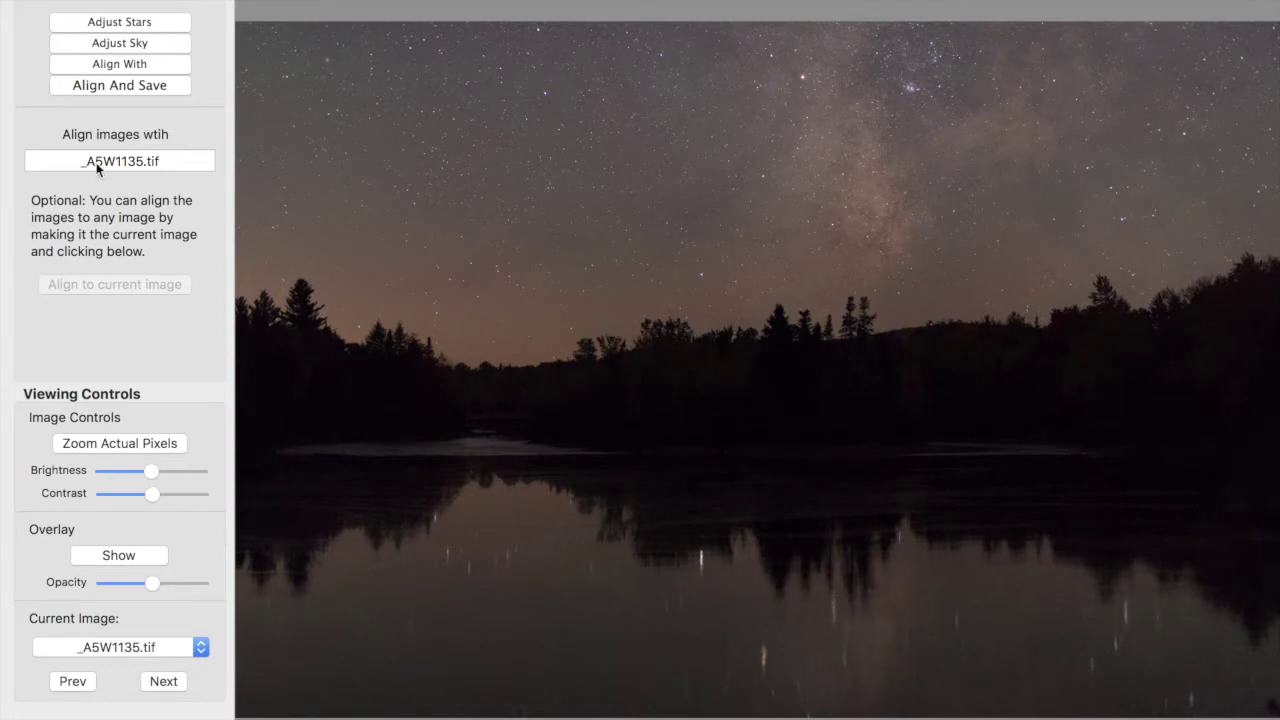
{"action": "left_click", "coordinate": [91, 87]}
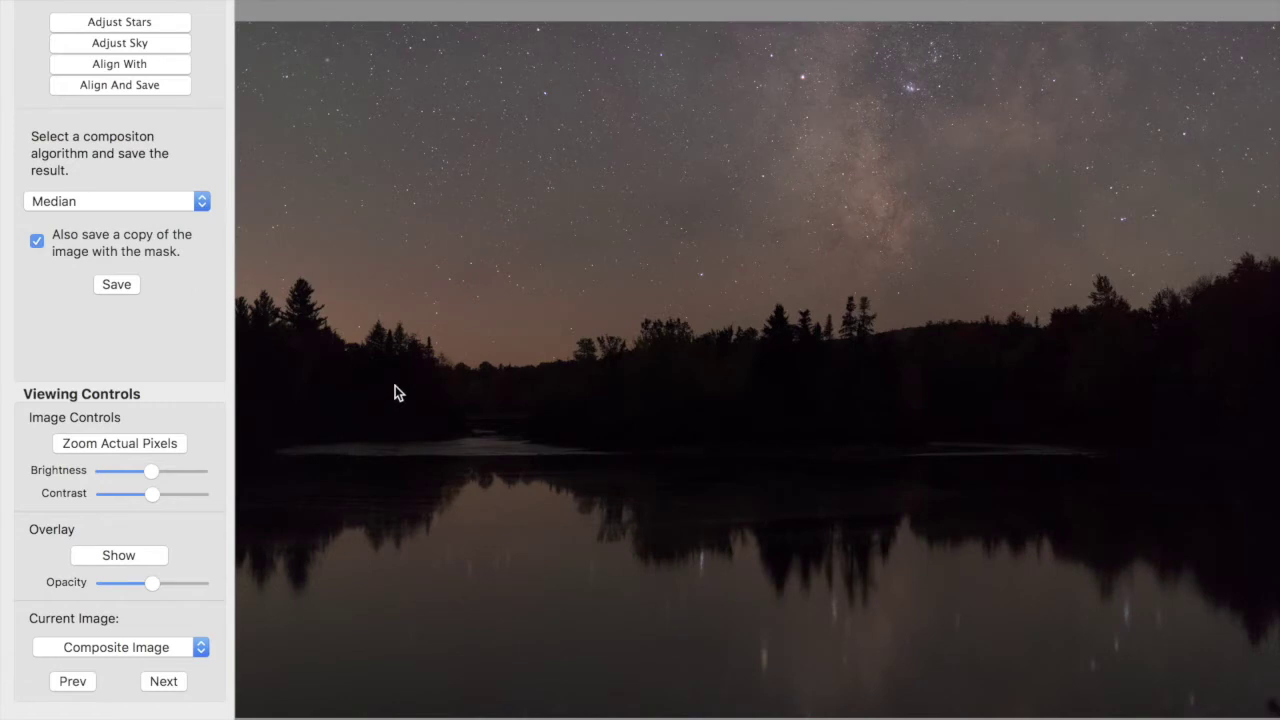
Open the stacking algorithm list for the aligned composite, currently set to Median
{"action": "left_click", "coordinate": [136, 204]}
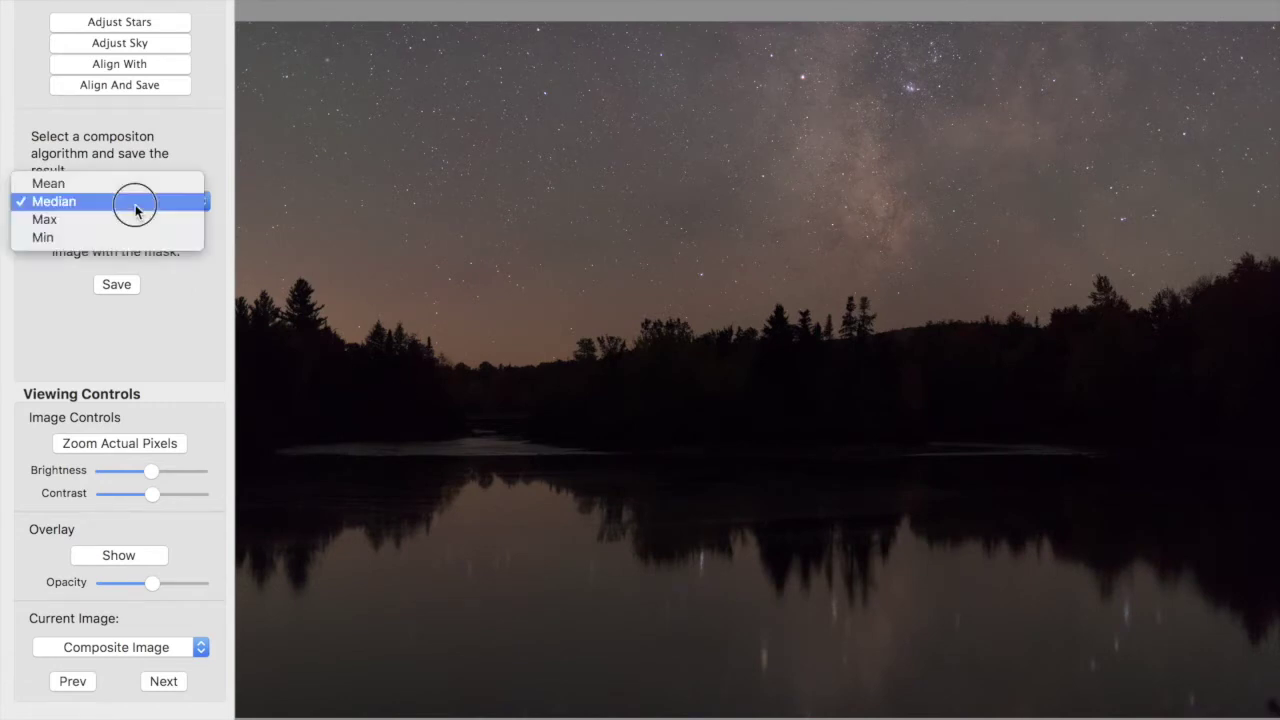
{"action": "left_click", "coordinate": [52, 186]}
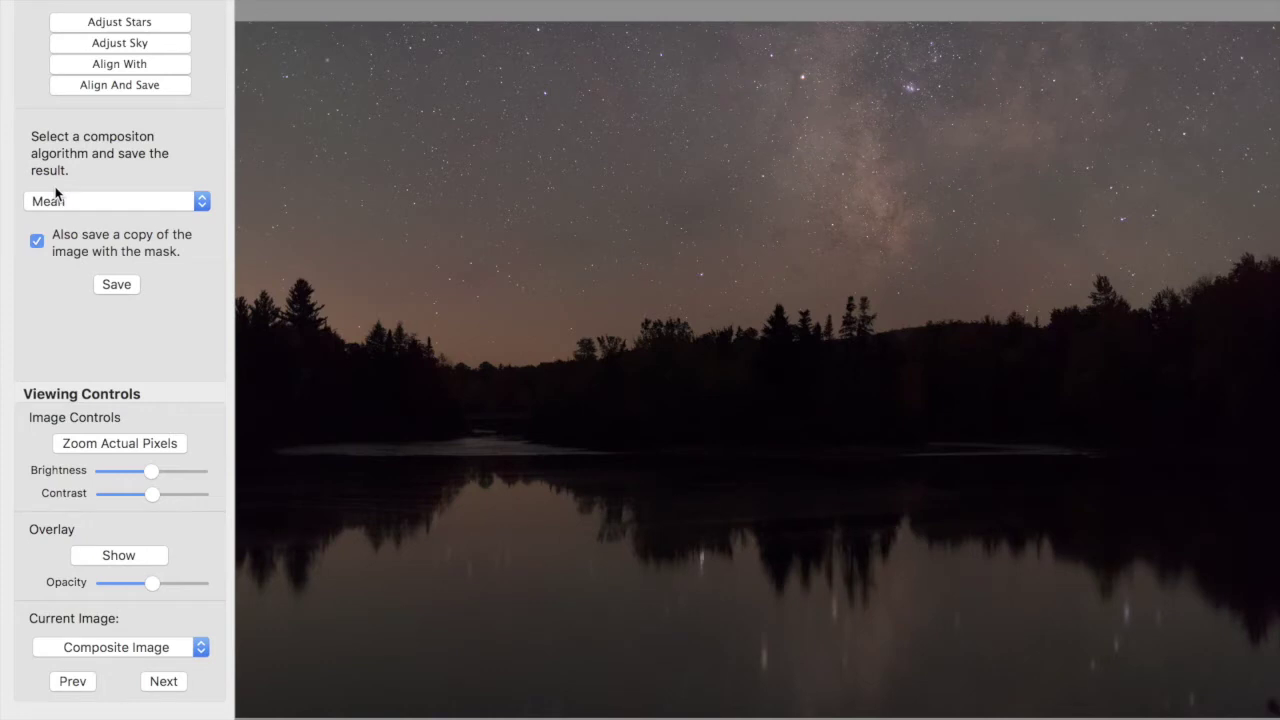
{"action": "left_click", "coordinate": [60, 201]}
{"action": "left_click", "coordinate": [85, 224]}
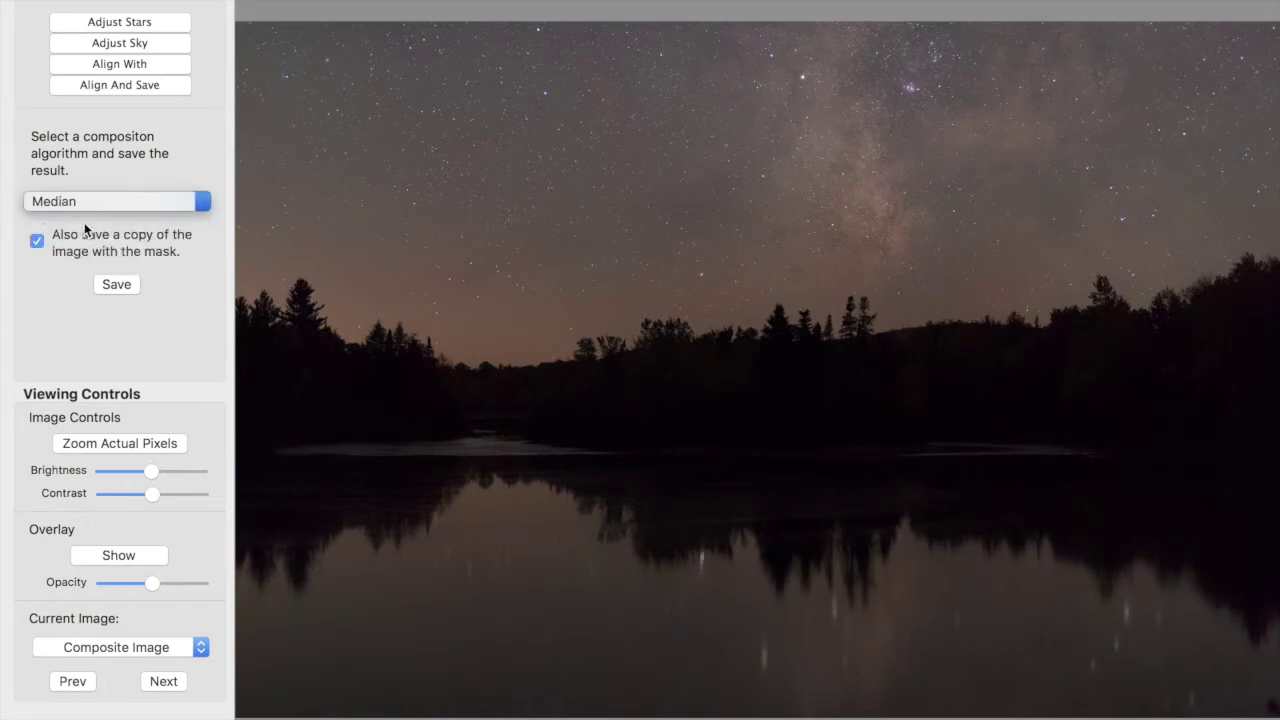
{"action": "left_click", "coordinate": [104, 201]}
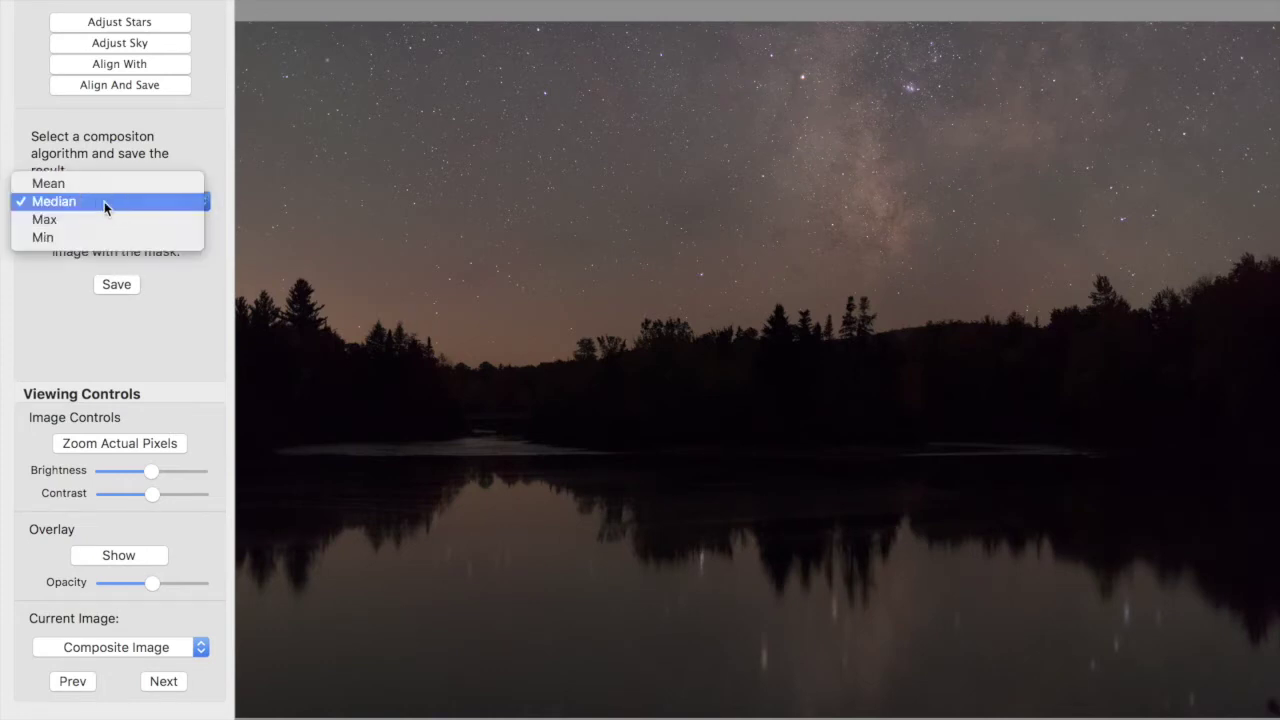
{"action": "left_click", "coordinate": [95, 219]}
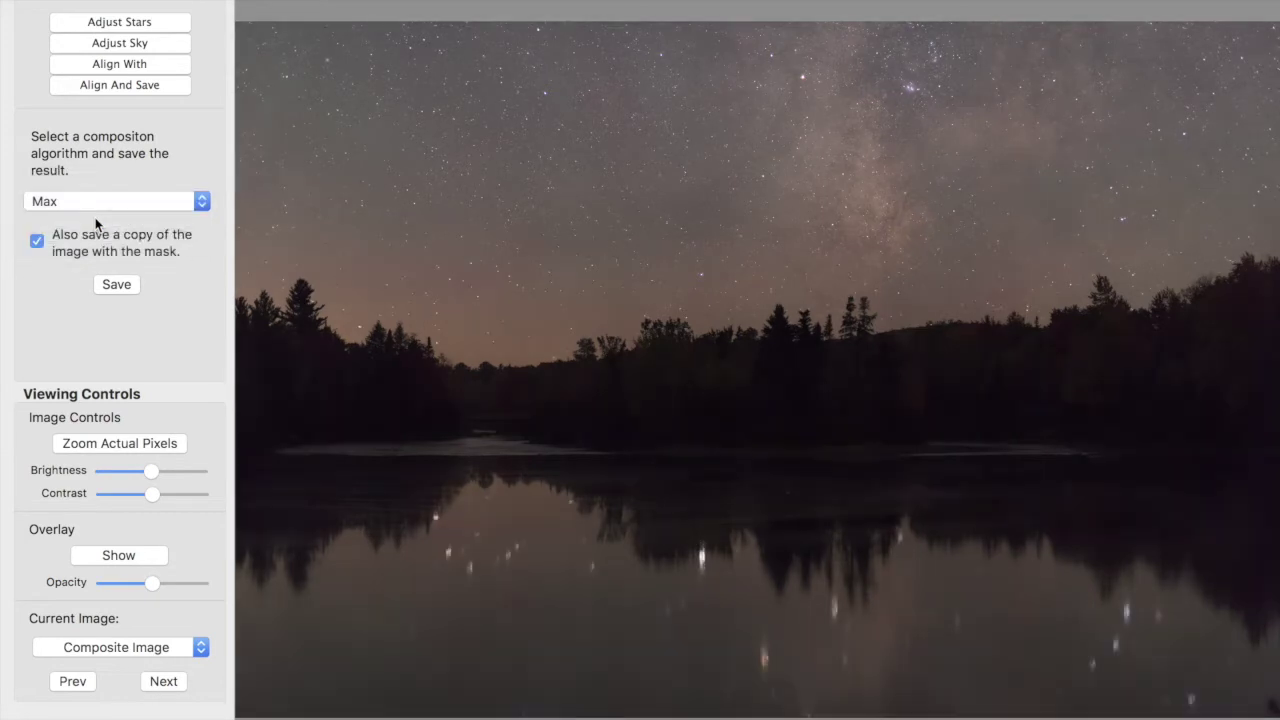
{"action": "left_click", "coordinate": [98, 203]}
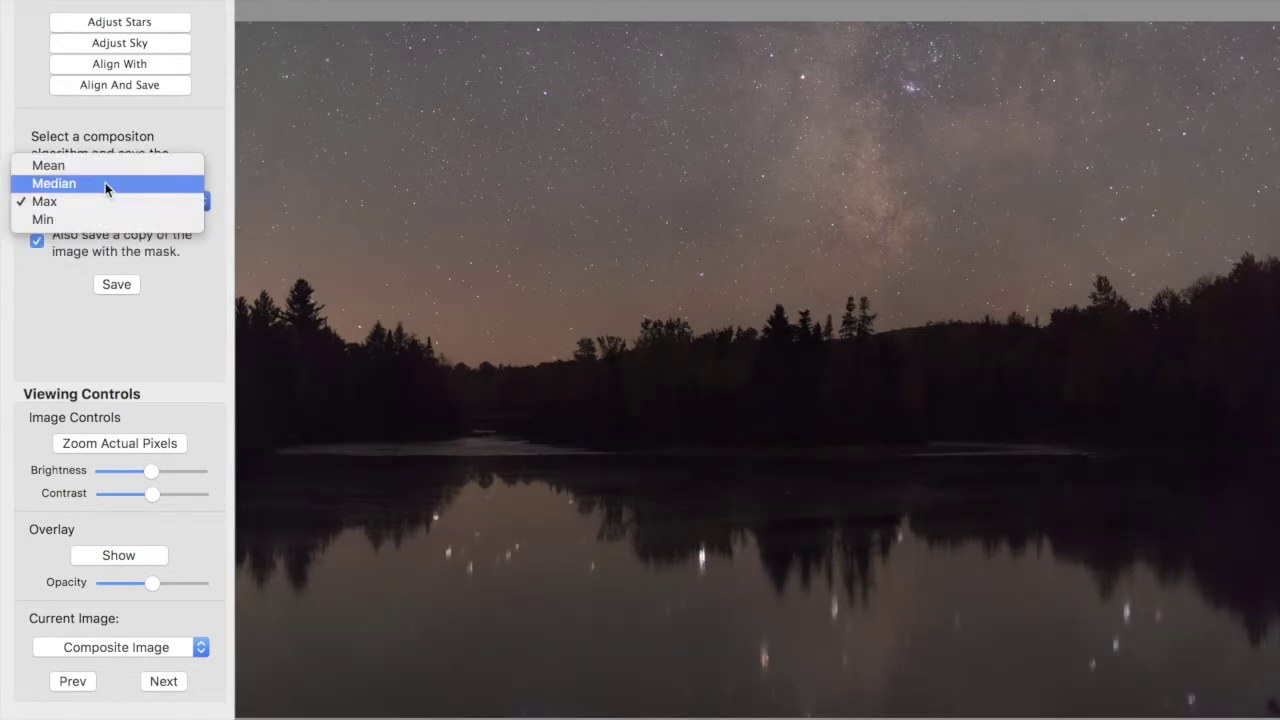
{"action": "left_click", "coordinate": [105, 183]}
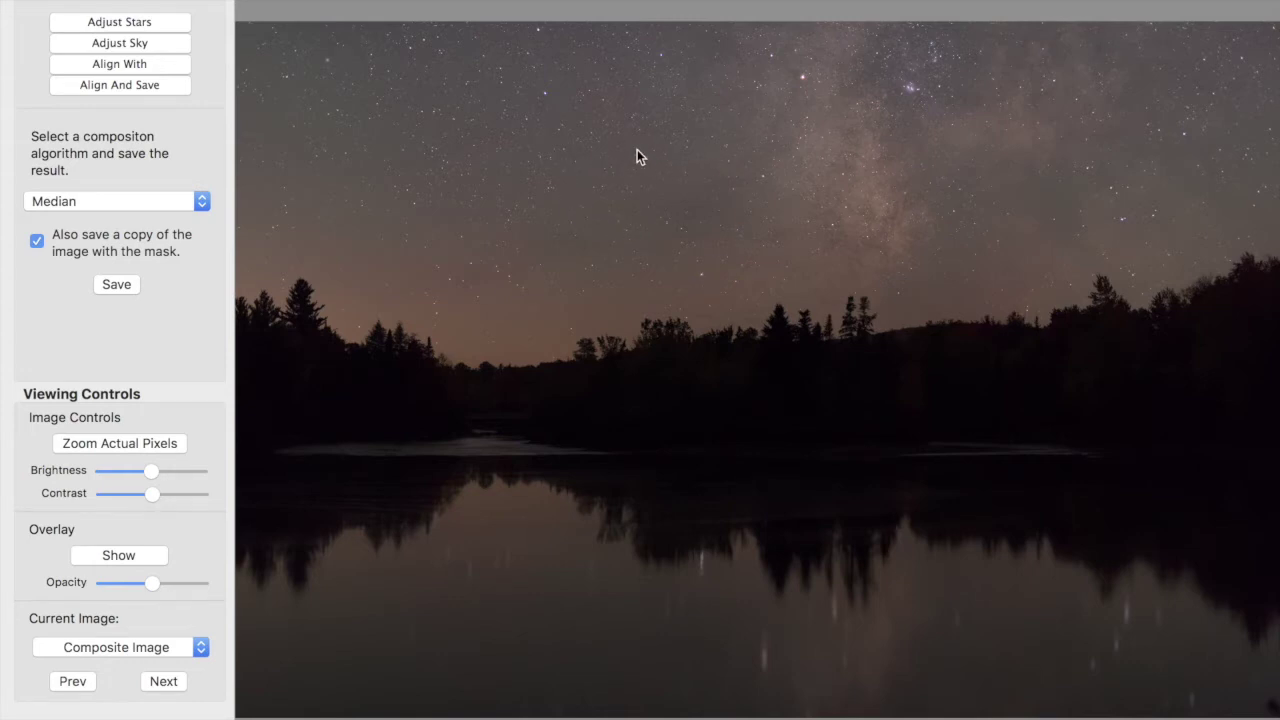
Save _A5W1132-Median.tif and _A5W1132-Median-mask.tif, replacing both existing files
{"action": "left_click", "coordinate": [116, 284]}
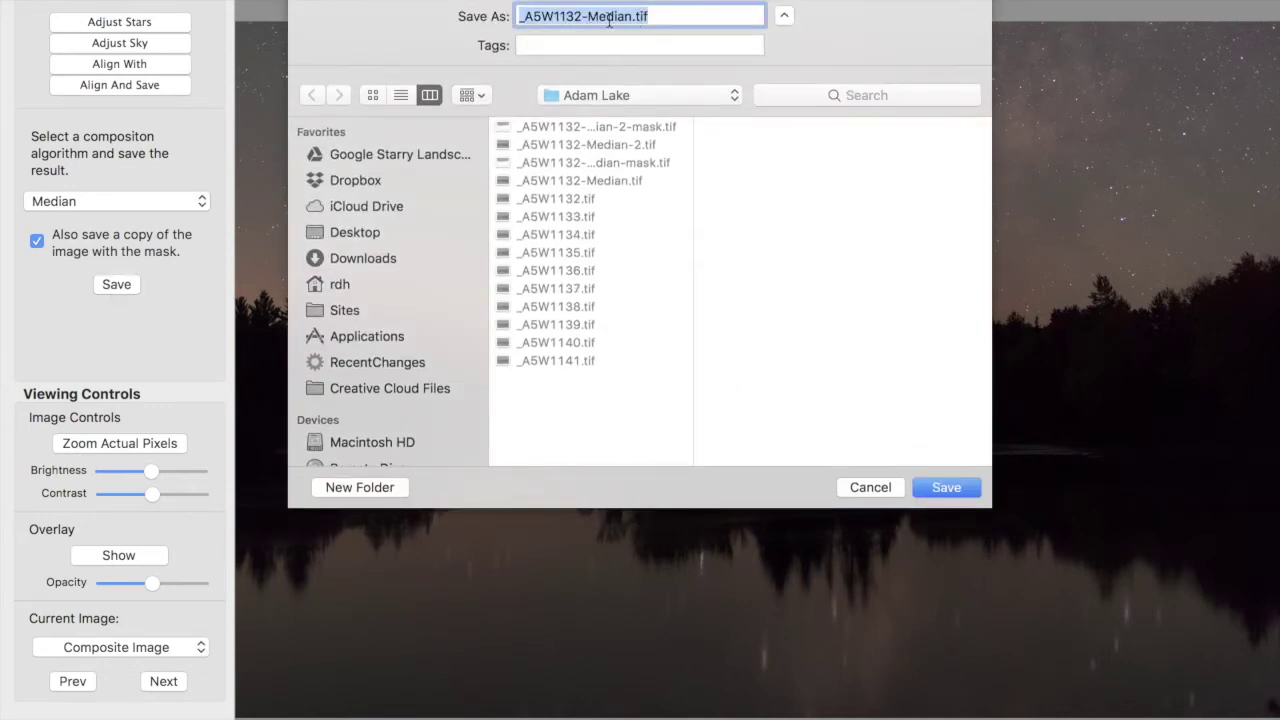
{"action": "left_click", "coordinate": [940, 489]}
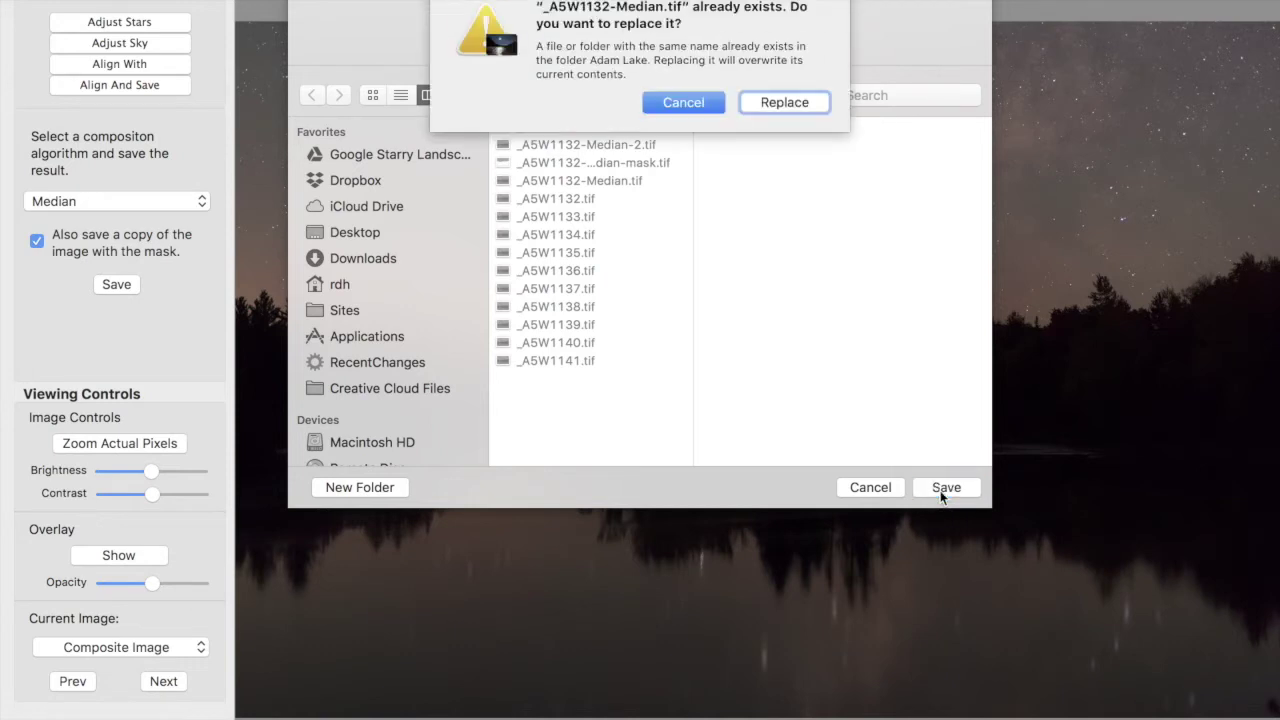
{"action": "left_click", "coordinate": [783, 103]}
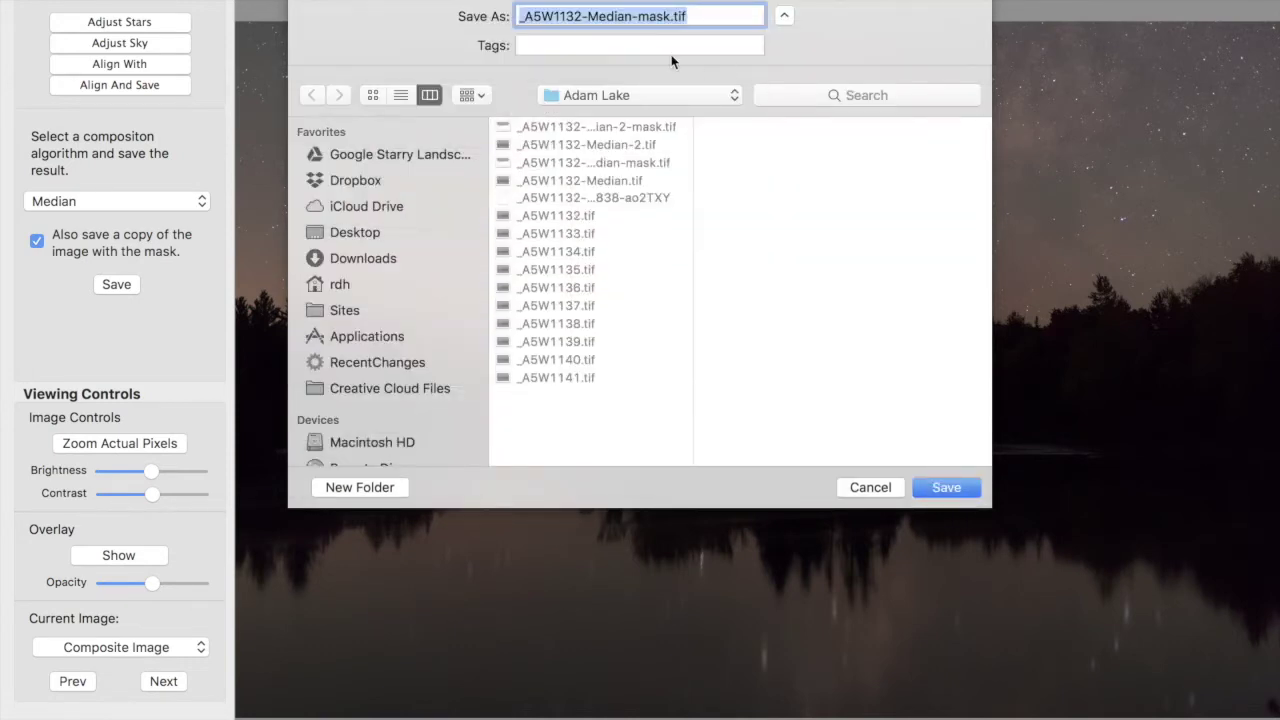
{"action": "left_click", "coordinate": [948, 490]}
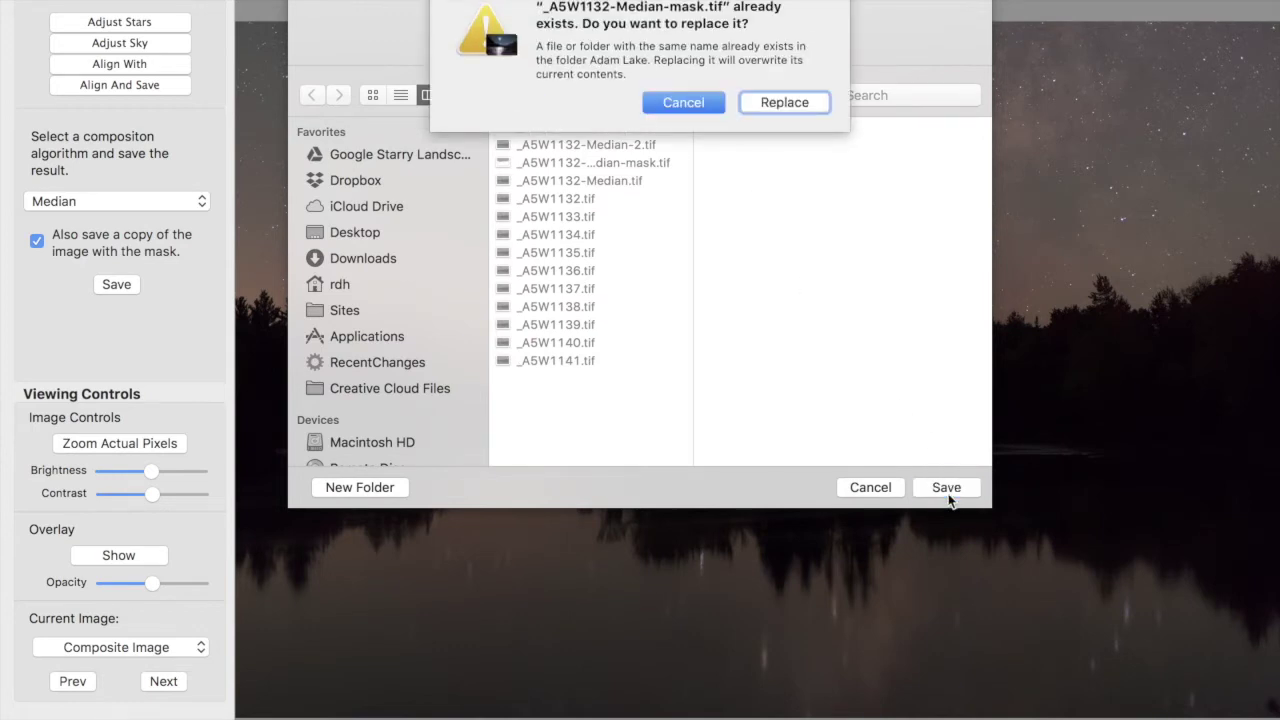
{"action": "key", "text": "space"}
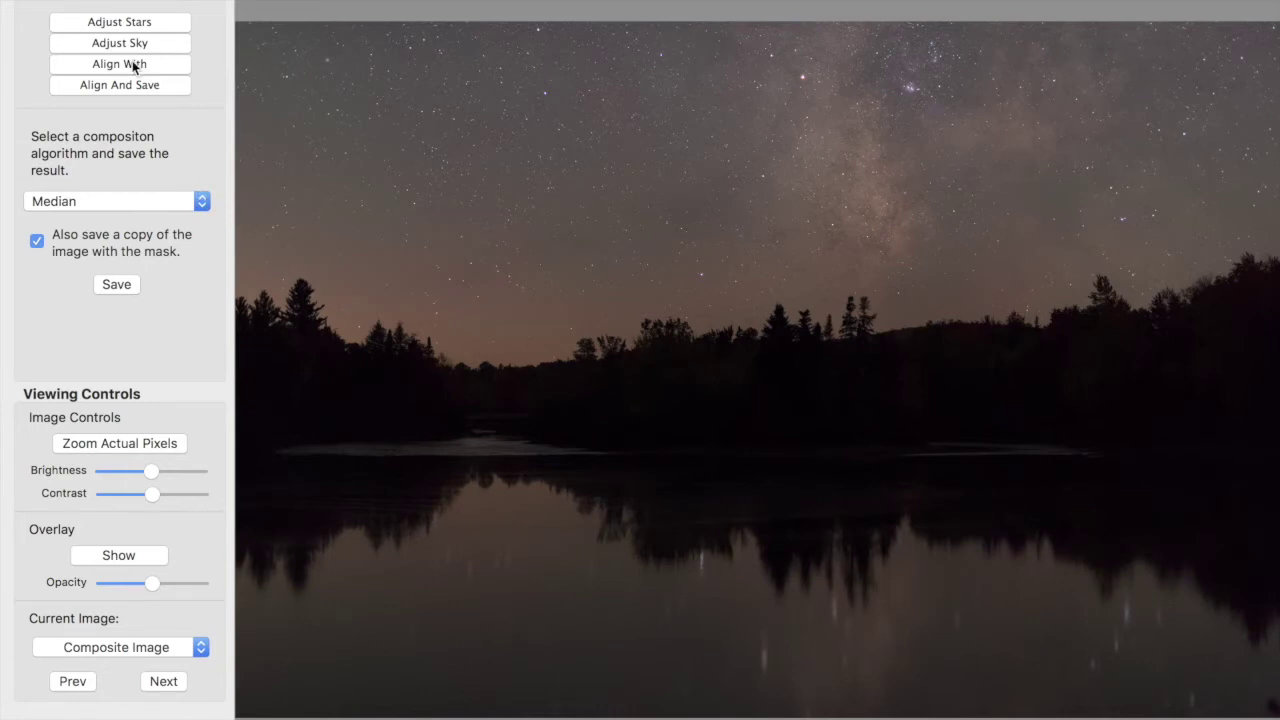
Return to the Align With step, showing _A5W1136.tif against reference _A5W1135.tif
{"action": "left_click", "coordinate": [101, 67]}
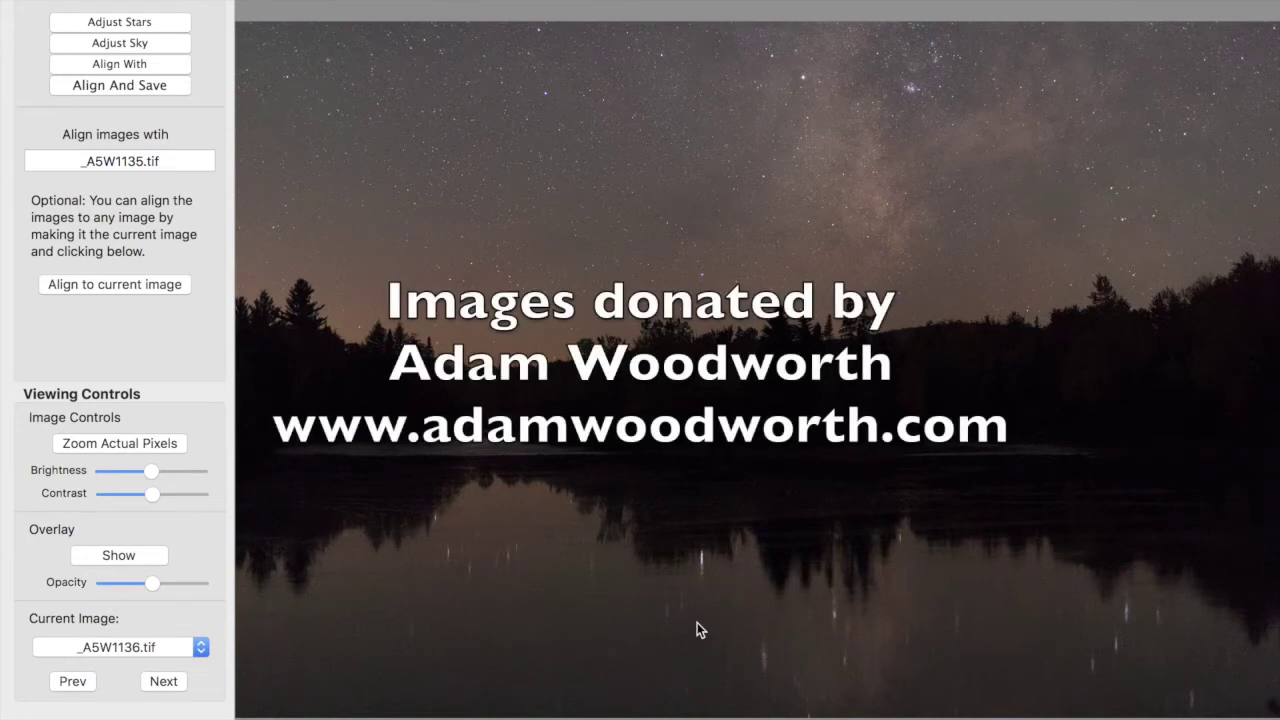
Open _K3A1469.tif through the flat file from the Satelite folder, with the classification table enabled
{"action": "key", "text": "super+o"}
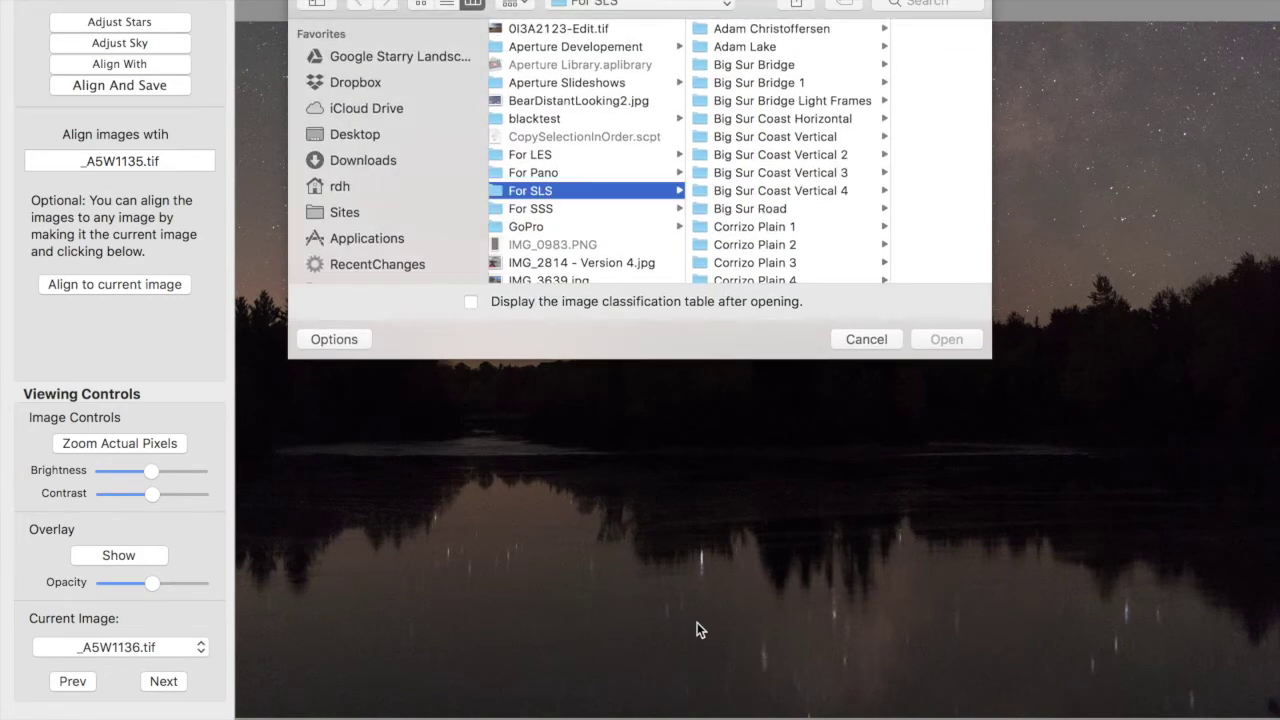
{"action": "scroll", "coordinate": [780, 240], "scroll_direction": "down", "scroll_amount": 5}
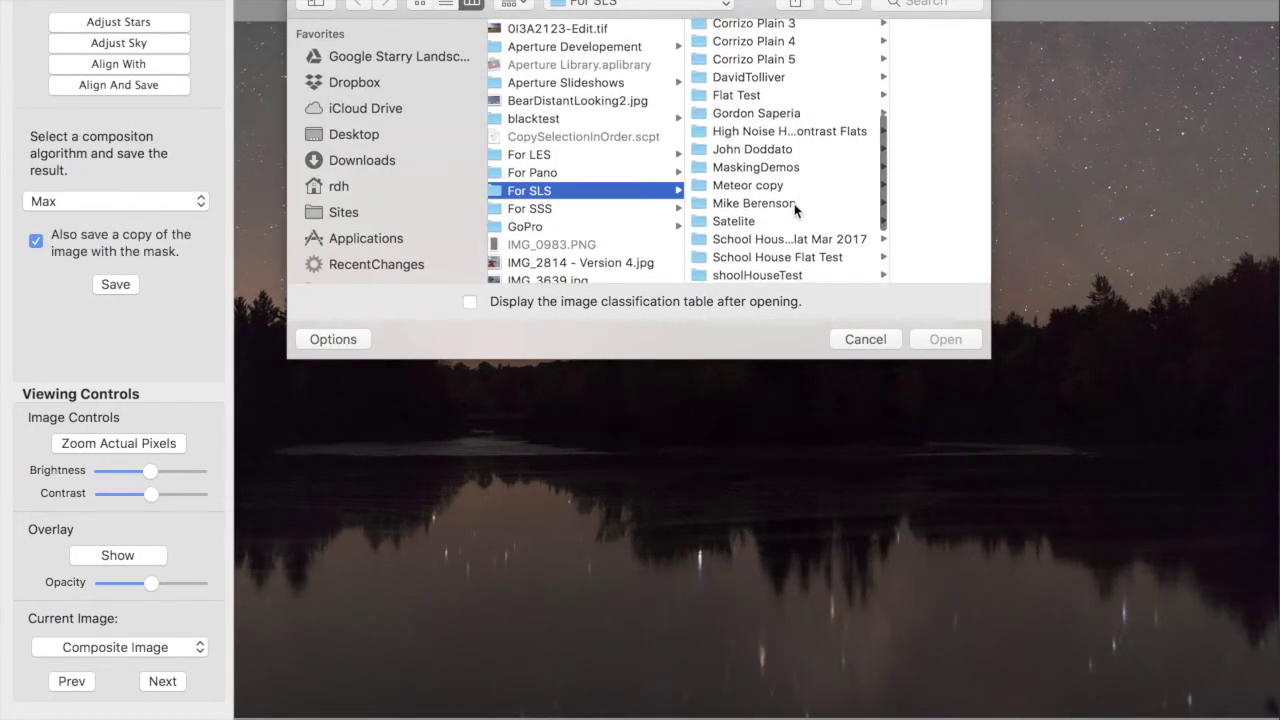
{"action": "left_click", "coordinate": [733, 222]}
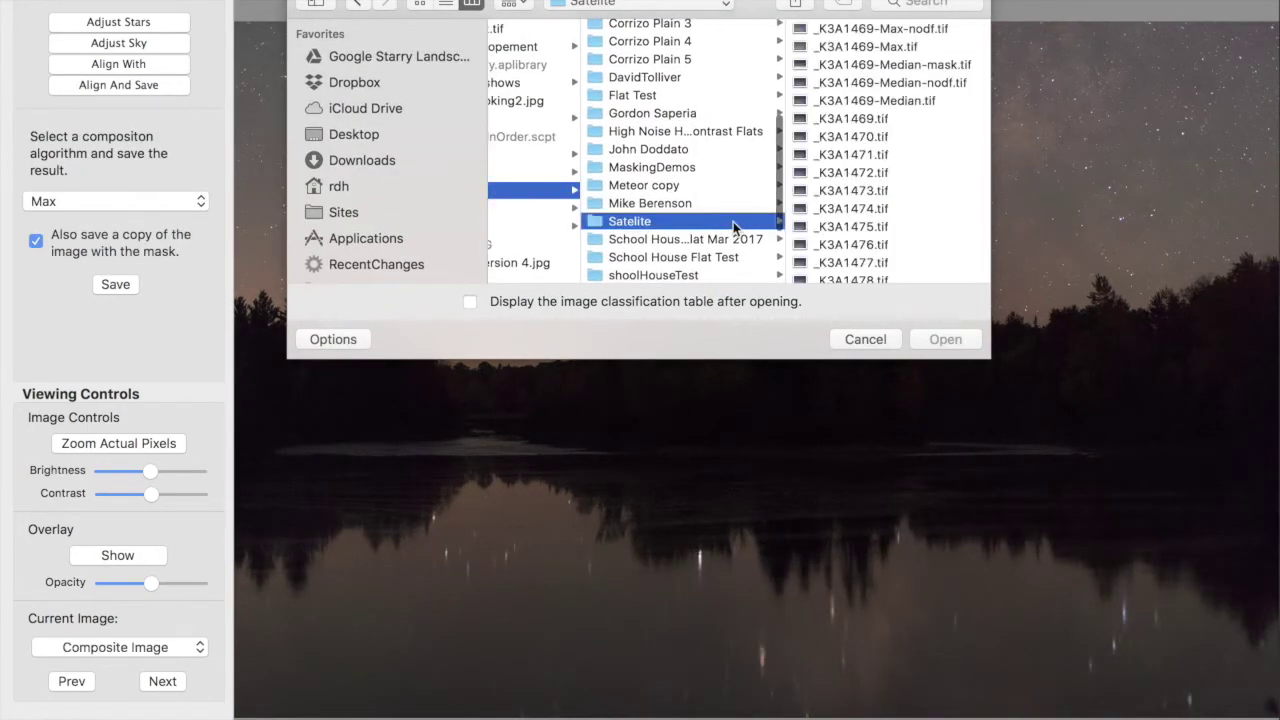
{"action": "left_click", "coordinate": [866, 119]}
{"action": "scroll", "coordinate": [690, 168], "scroll_direction": "down", "scroll_amount": 3}
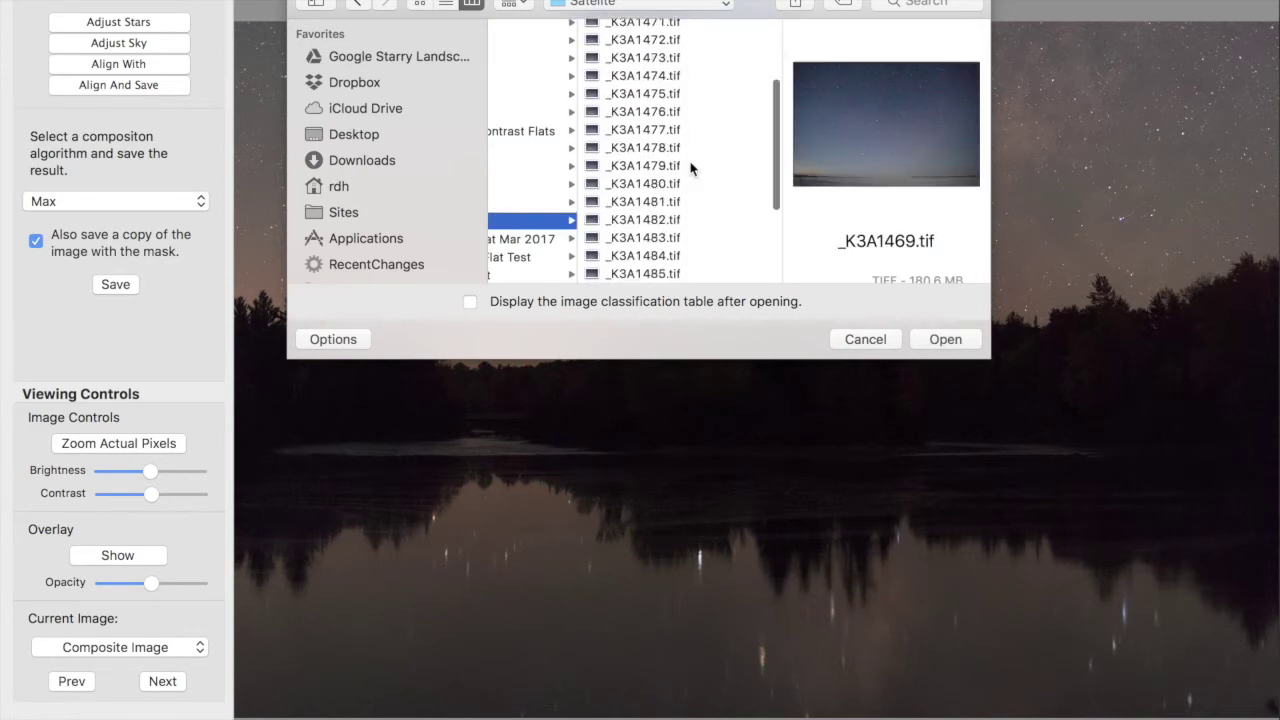
{"action": "scroll", "coordinate": [690, 168], "scroll_direction": "down", "scroll_amount": 5}
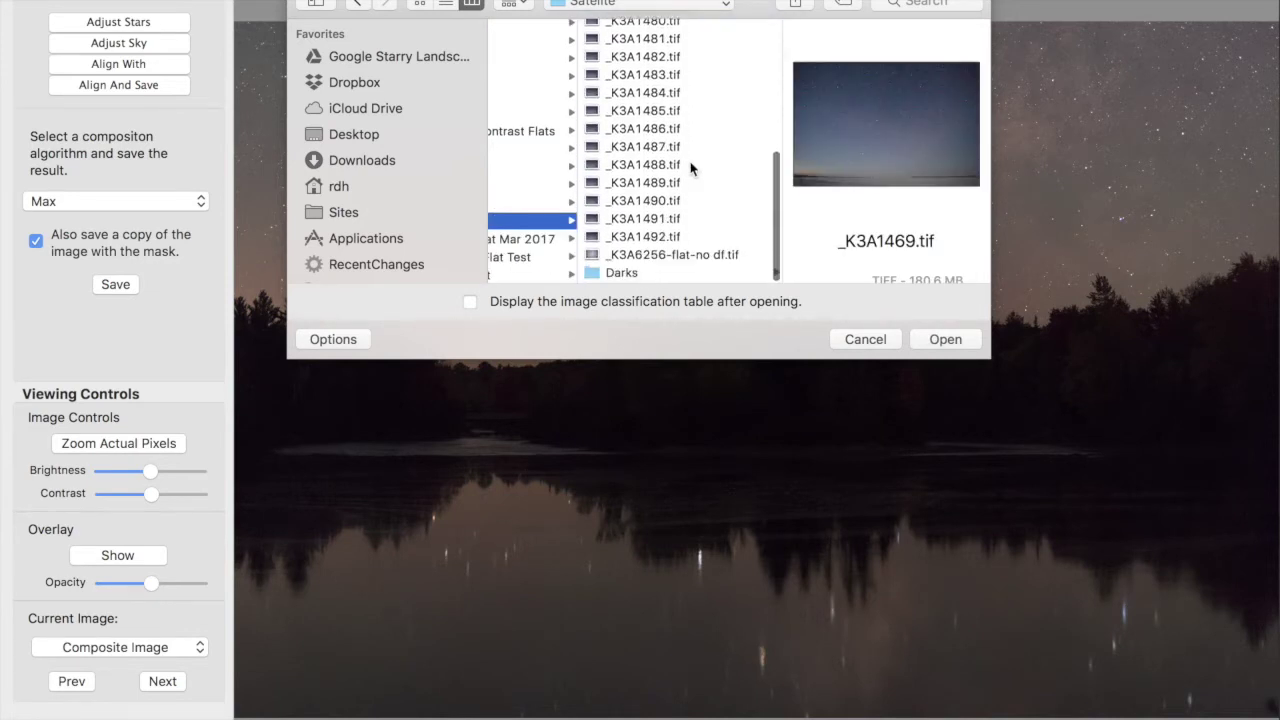
{"action": "left_click", "coordinate": [649, 258], "text": "shift"}
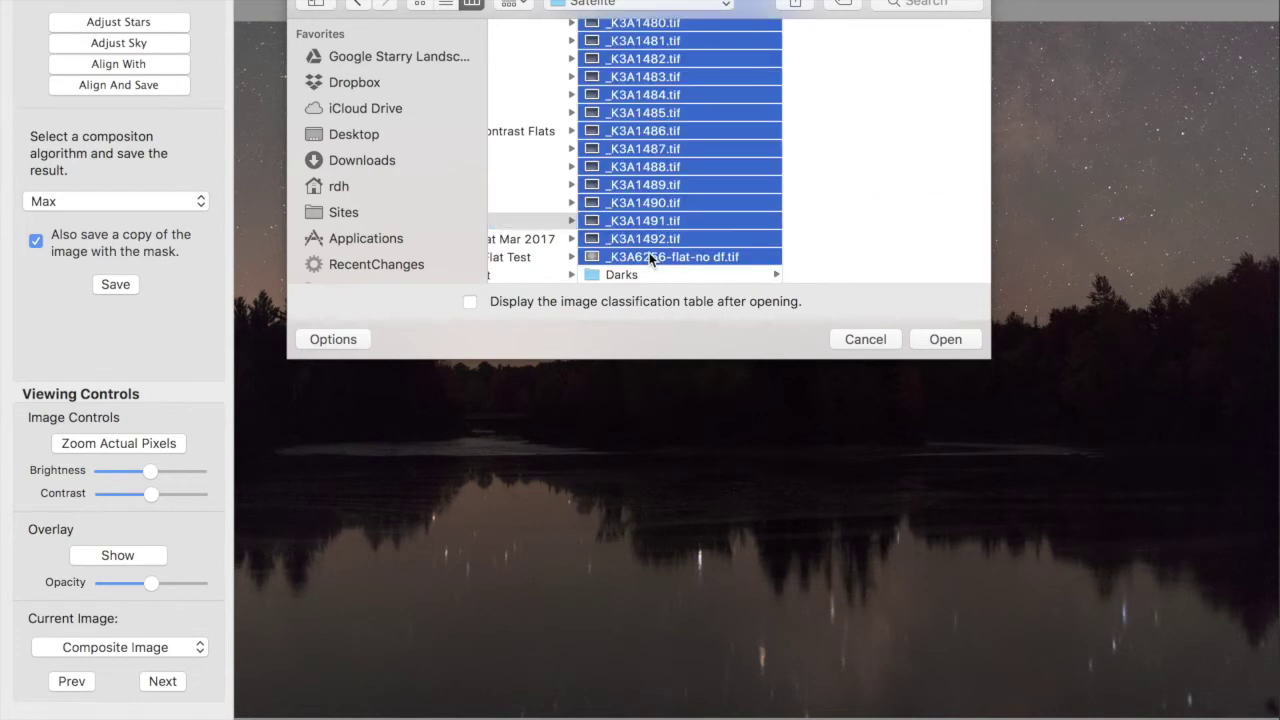
{"action": "left_click", "coordinate": [469, 303]}
{"action": "left_click", "coordinate": [951, 341]}
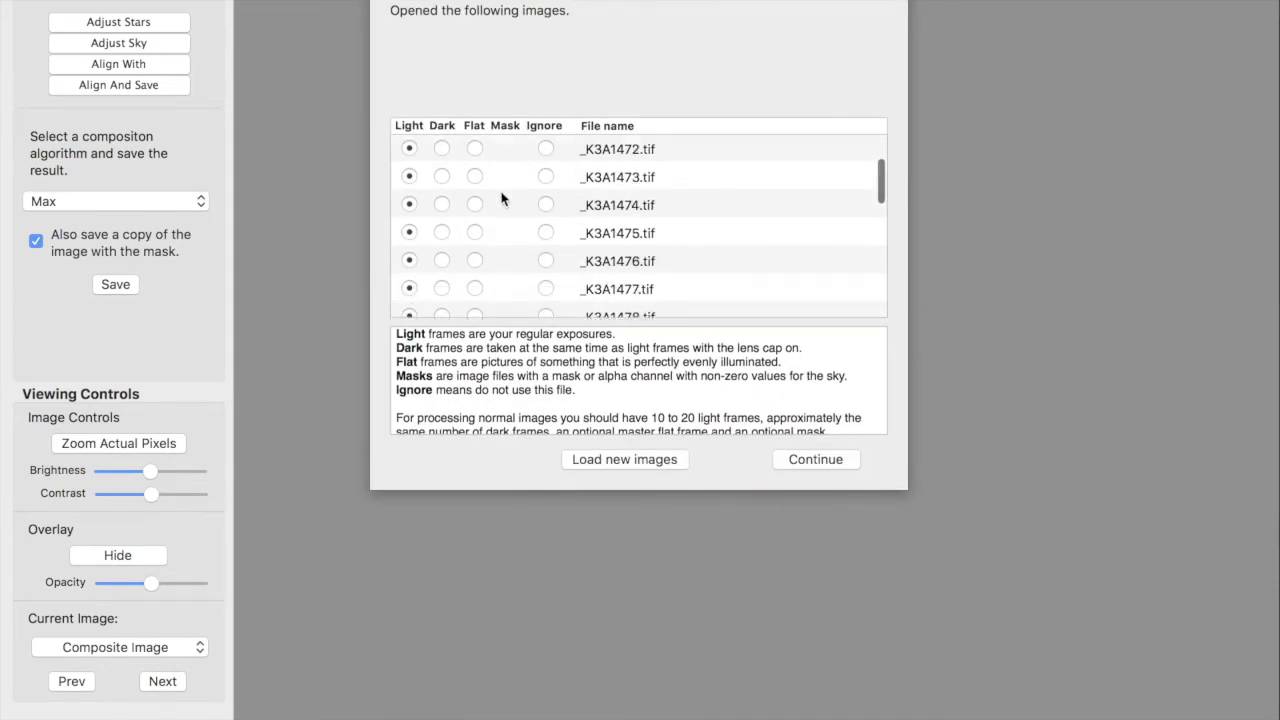
Try the Dark, Flat and Light column headers, leaving every frame classified as Light
{"action": "scroll", "coordinate": [502, 197], "scroll_direction": "down", "scroll_amount": 10}
{"action": "scroll", "coordinate": [500, 197], "scroll_direction": "up", "scroll_amount": 10}
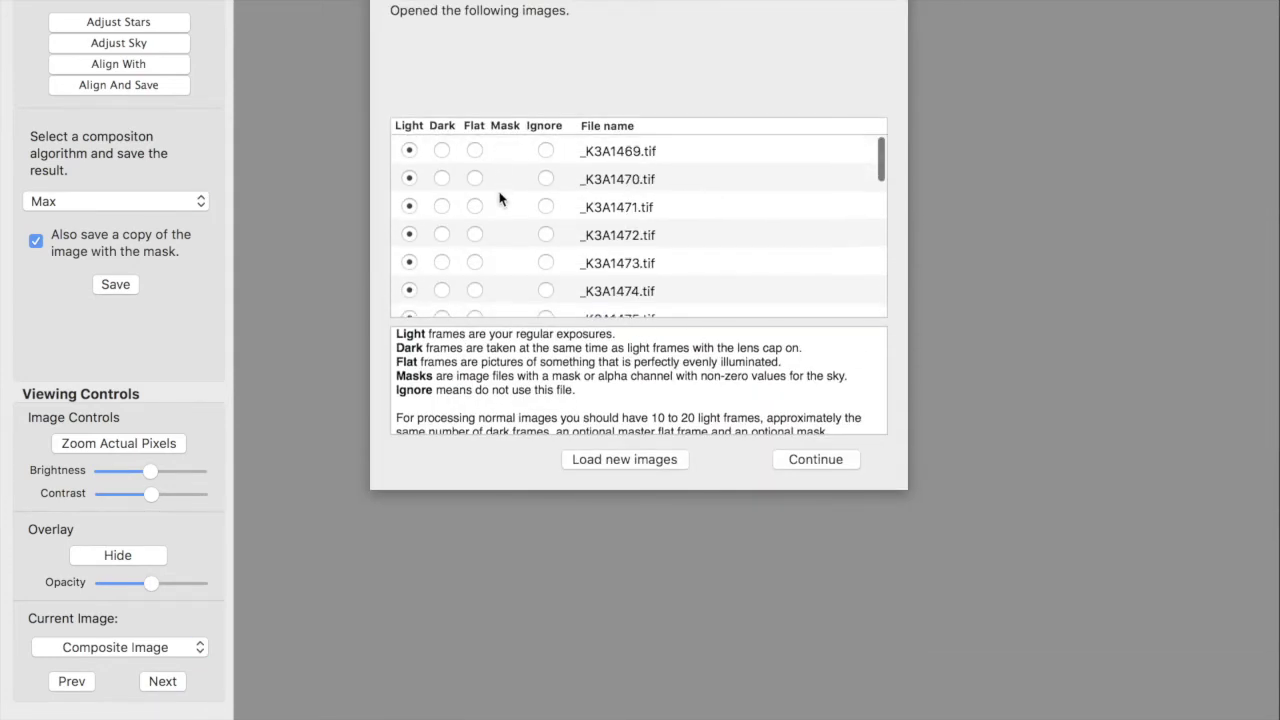
{"action": "scroll", "coordinate": [500, 197], "scroll_direction": "down", "scroll_amount": 5}
{"action": "scroll", "coordinate": [500, 197], "scroll_direction": "down", "scroll_amount": 5}
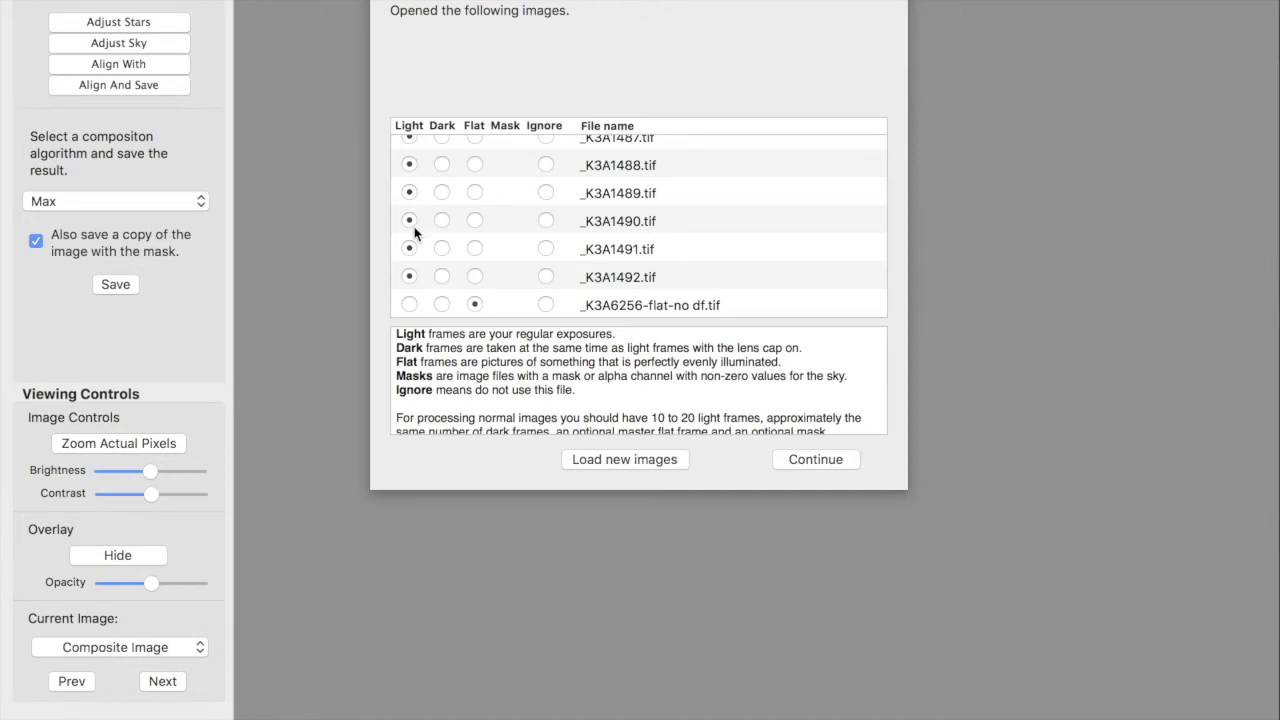
{"action": "scroll", "coordinate": [412, 140], "scroll_direction": "up", "scroll_amount": 10}
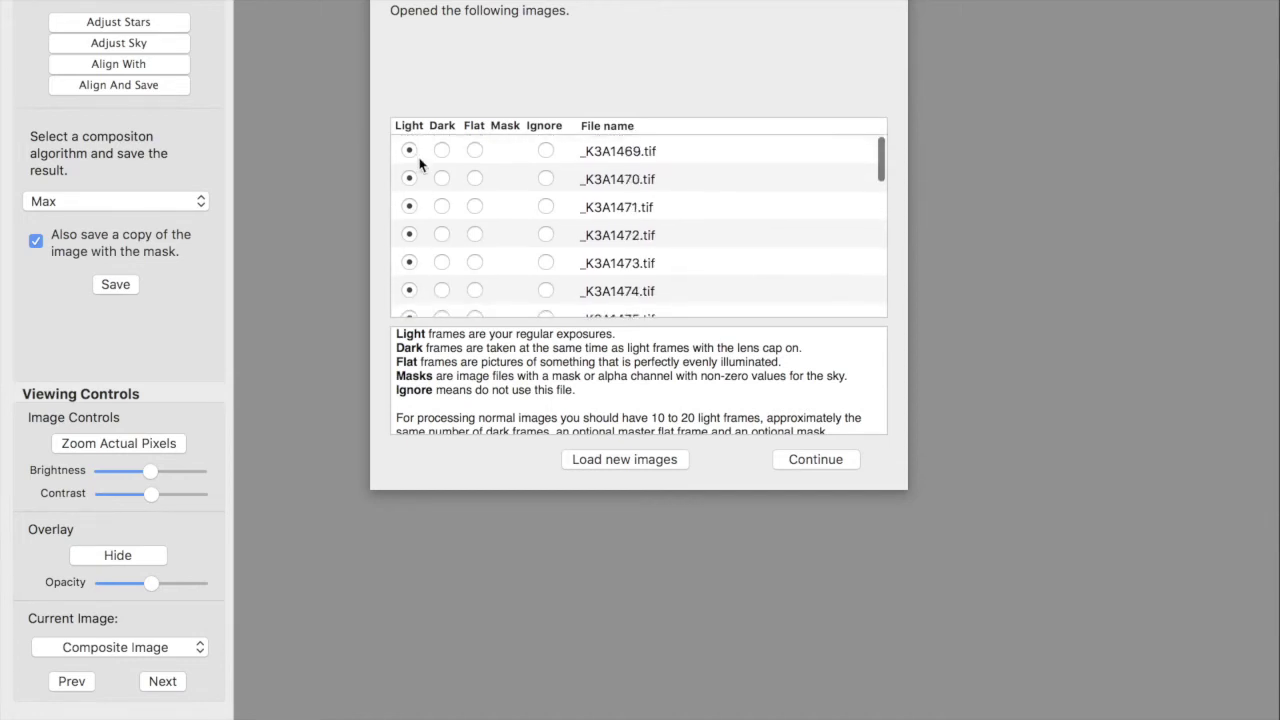
{"action": "left_click", "coordinate": [442, 126]}
{"action": "left_click", "coordinate": [475, 126]}
{"action": "left_click", "coordinate": [440, 124]}
{"action": "left_click", "coordinate": [409, 126]}
{"action": "left_click", "coordinate": [441, 150]}
{"action": "left_click", "coordinate": [410, 151]}
{"action": "left_click", "coordinate": [443, 127]}
{"action": "left_click", "coordinate": [409, 126]}
Mark _K3A6256-flat-no df.tif as the Flat frame and continue processing the 24 lights
{"action": "scroll", "coordinate": [450, 213], "scroll_direction": "down", "scroll_amount": 10}
{"action": "scroll", "coordinate": [450, 213], "scroll_direction": "down", "scroll_amount": 2}
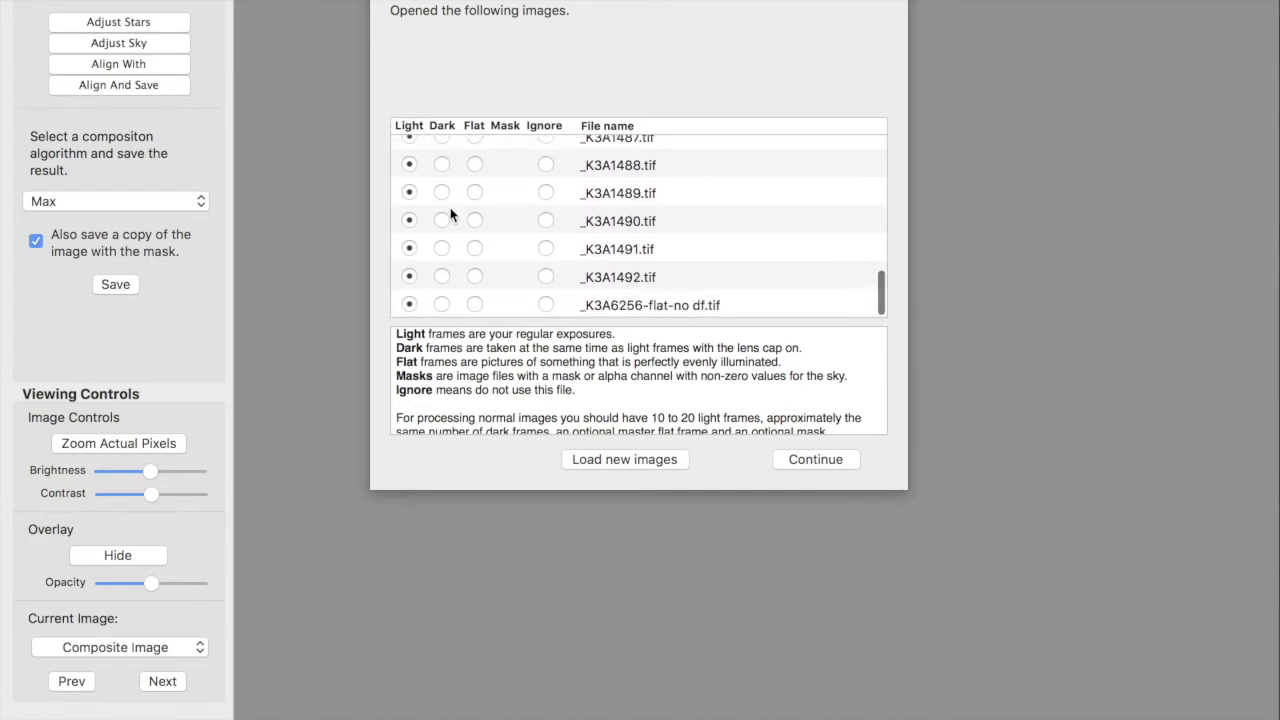
{"action": "left_click", "coordinate": [475, 309]}
{"action": "left_click", "coordinate": [831, 460]}
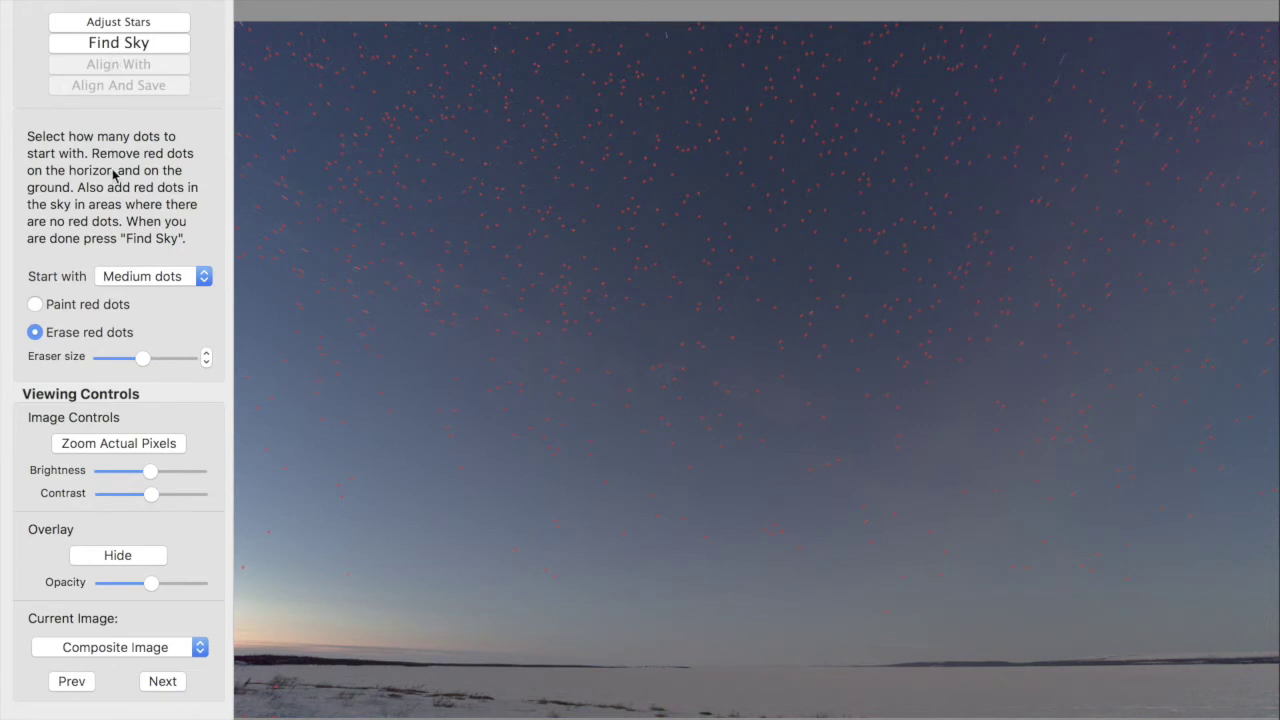
Switch to Paint red dots and compute the snowy-horizon sky mask
{"action": "left_click", "coordinate": [35, 304]}
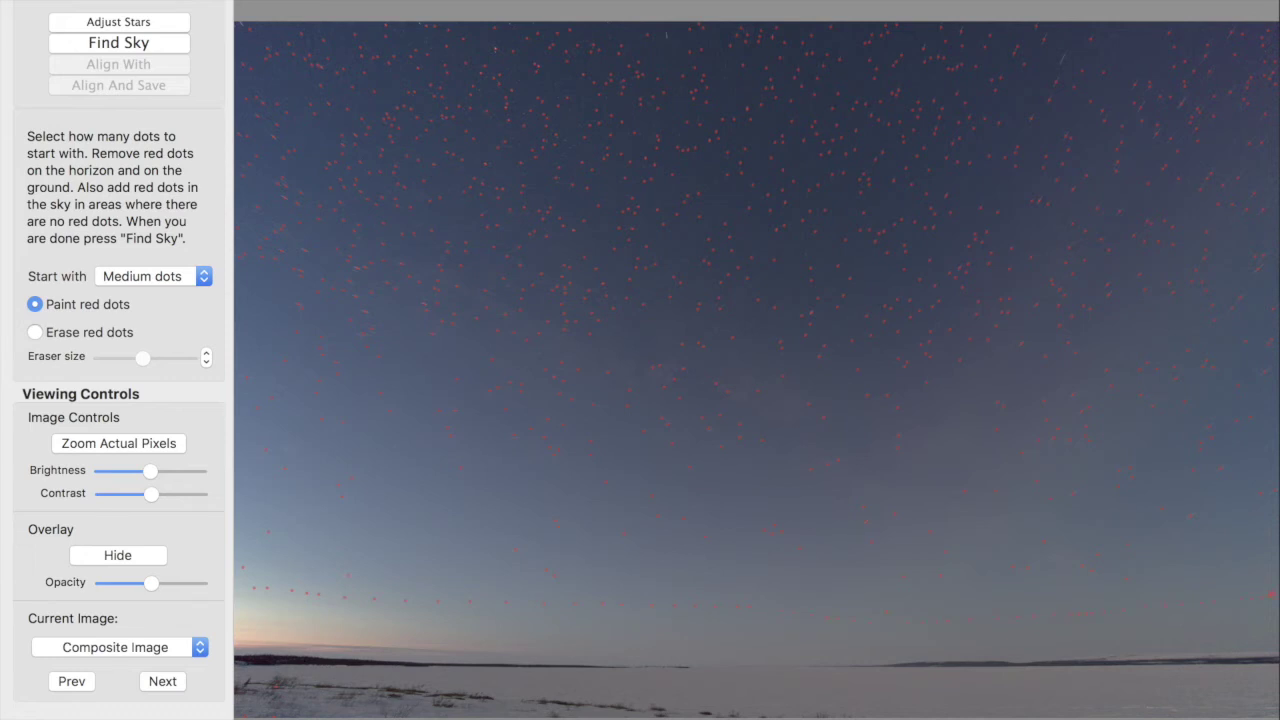
{"action": "left_click", "coordinate": [113, 45]}
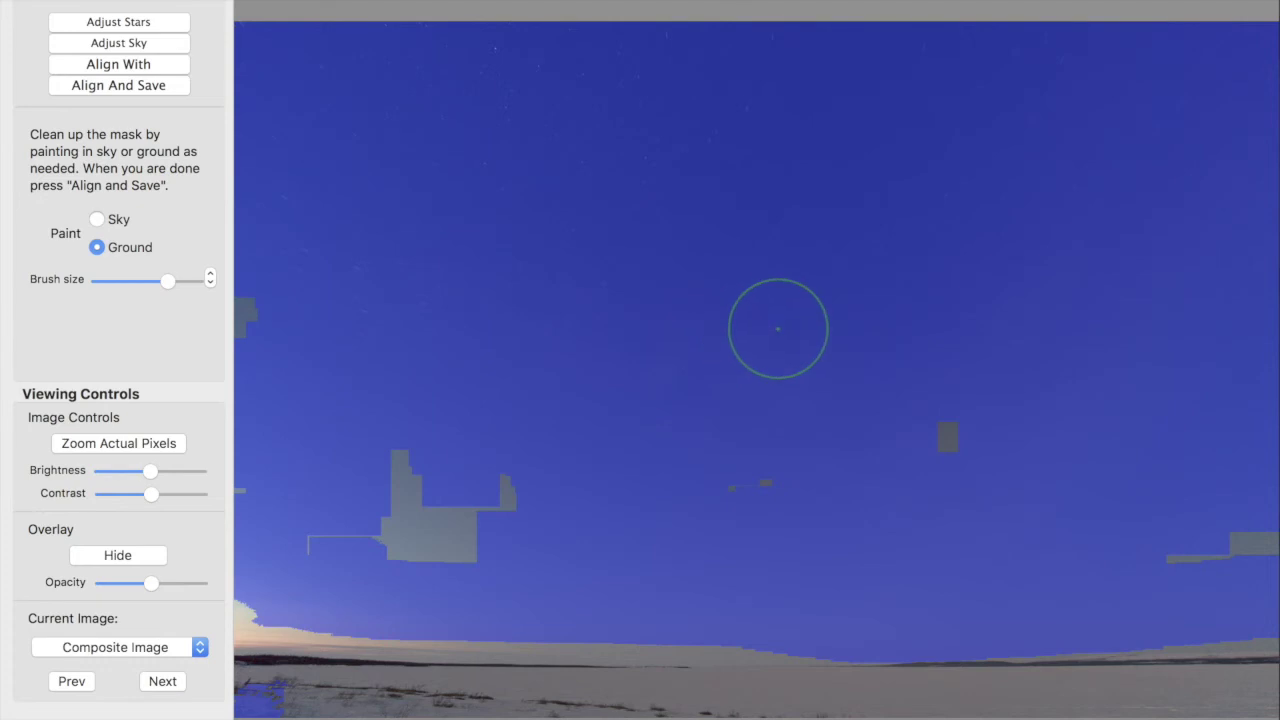
Paint the grey mask patches in the lower left and across the sky as sky
{"action": "key", "text": "s"}
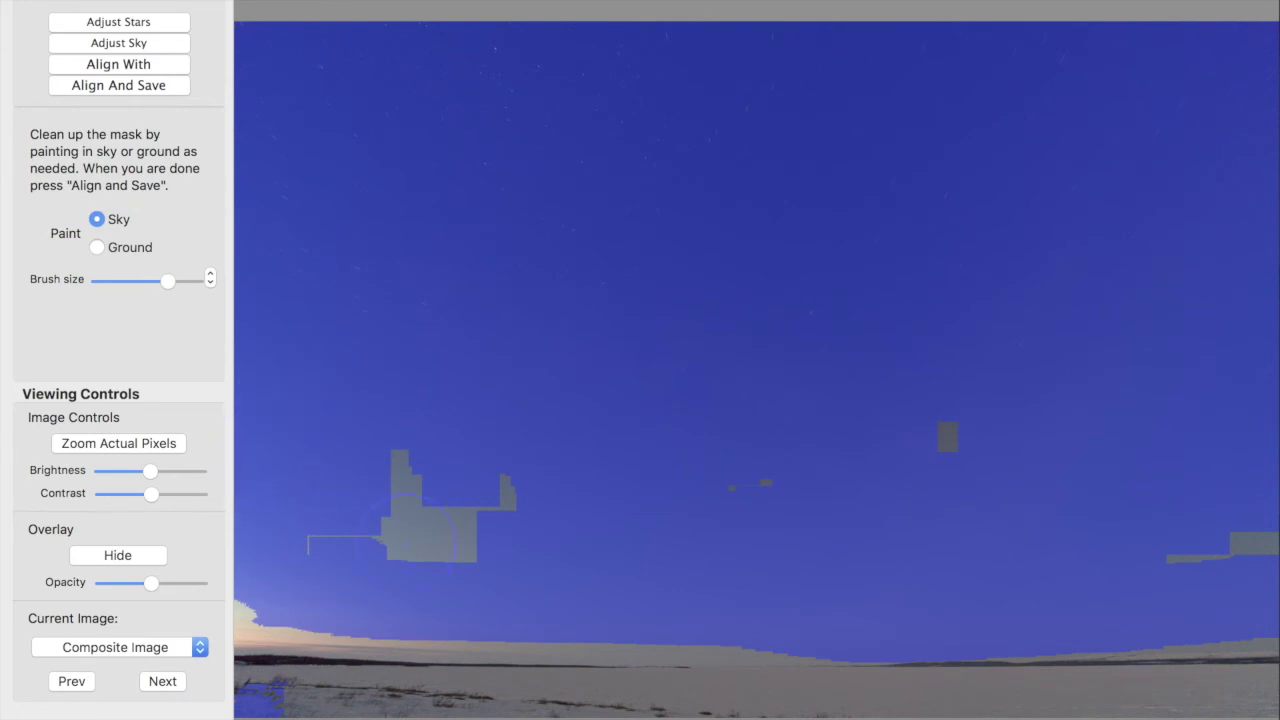
{"action": "left_click_drag", "start_coordinate": [315, 540], "coordinate": [500, 491]}
{"action": "mouse_move", "coordinate": [790, 482]}
{"action": "left_mouse_down"}
{"action": "mouse_move", "coordinate": [951, 423]}
{"action": "mouse_move", "coordinate": [1077, 506]}
{"action": "mouse_move", "coordinate": [1245, 524]}
{"action": "mouse_move", "coordinate": [1235, 545]}
{"action": "left_mouse_up"}
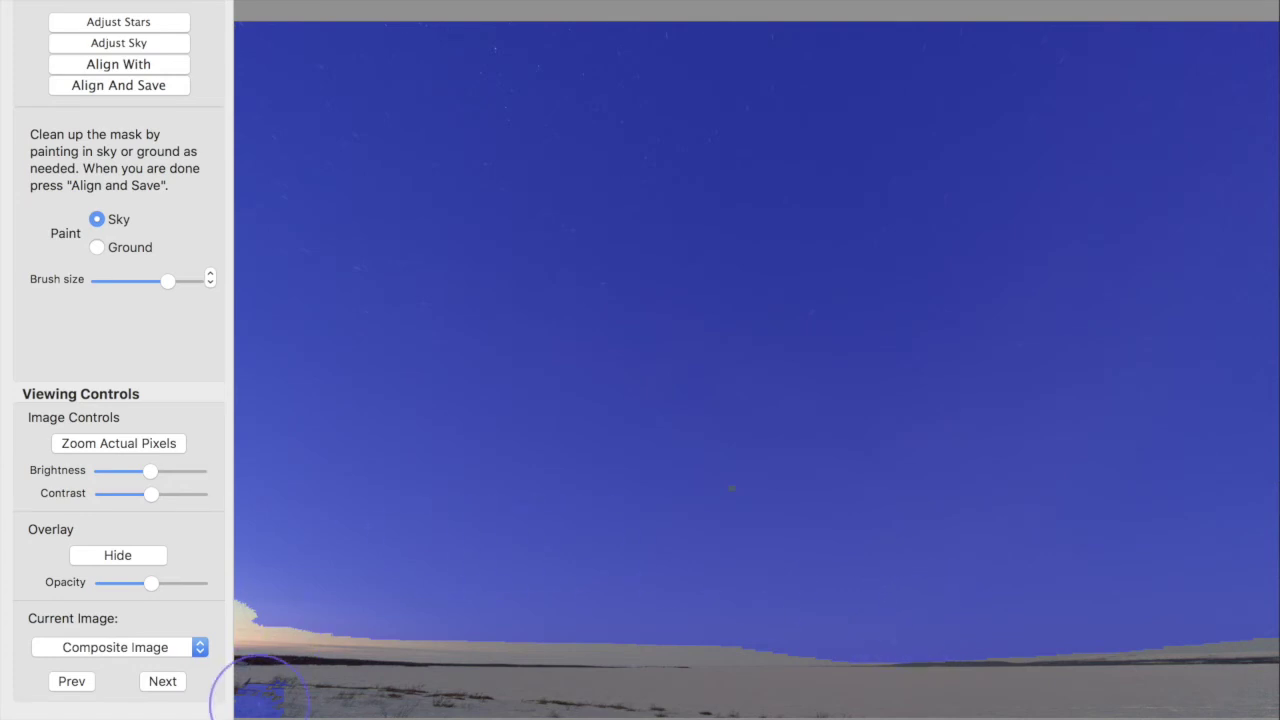
Mark the bottom-left corner as ground, then align the frames and save the composite
{"action": "key", "text": "g"}
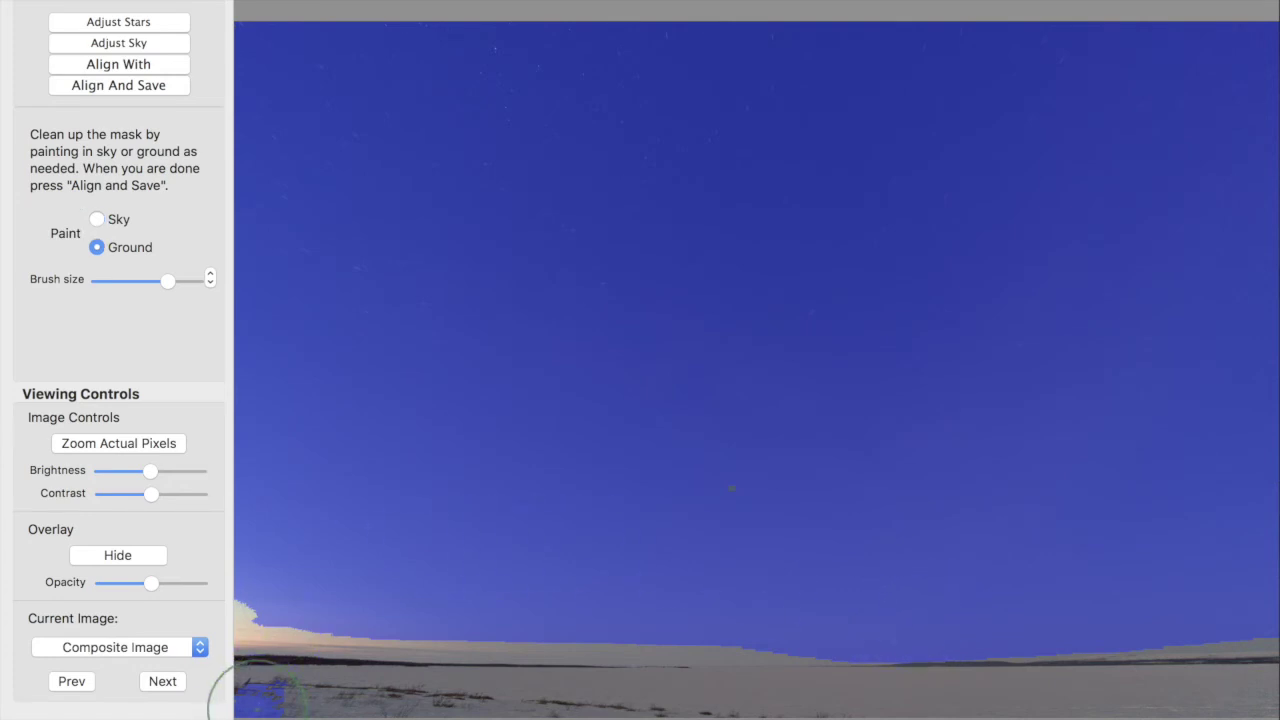
{"action": "left_click", "coordinate": [258, 705]}
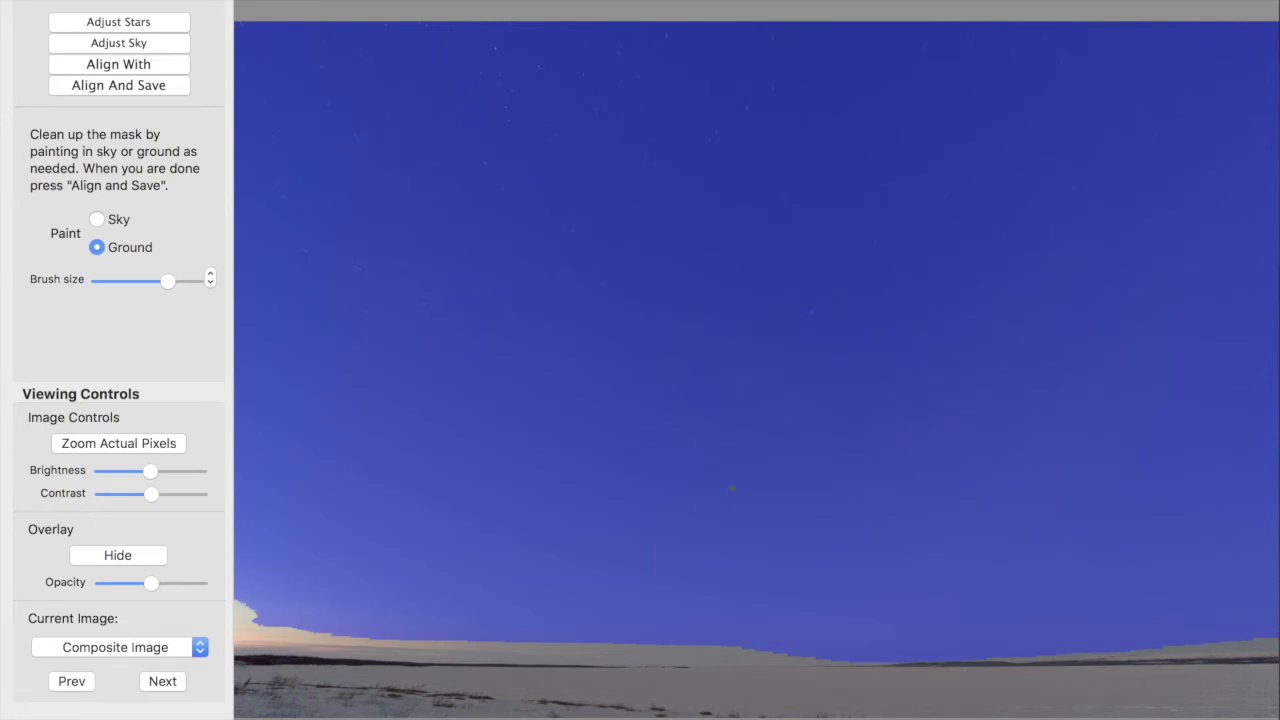
{"action": "left_click", "coordinate": [95, 84]}
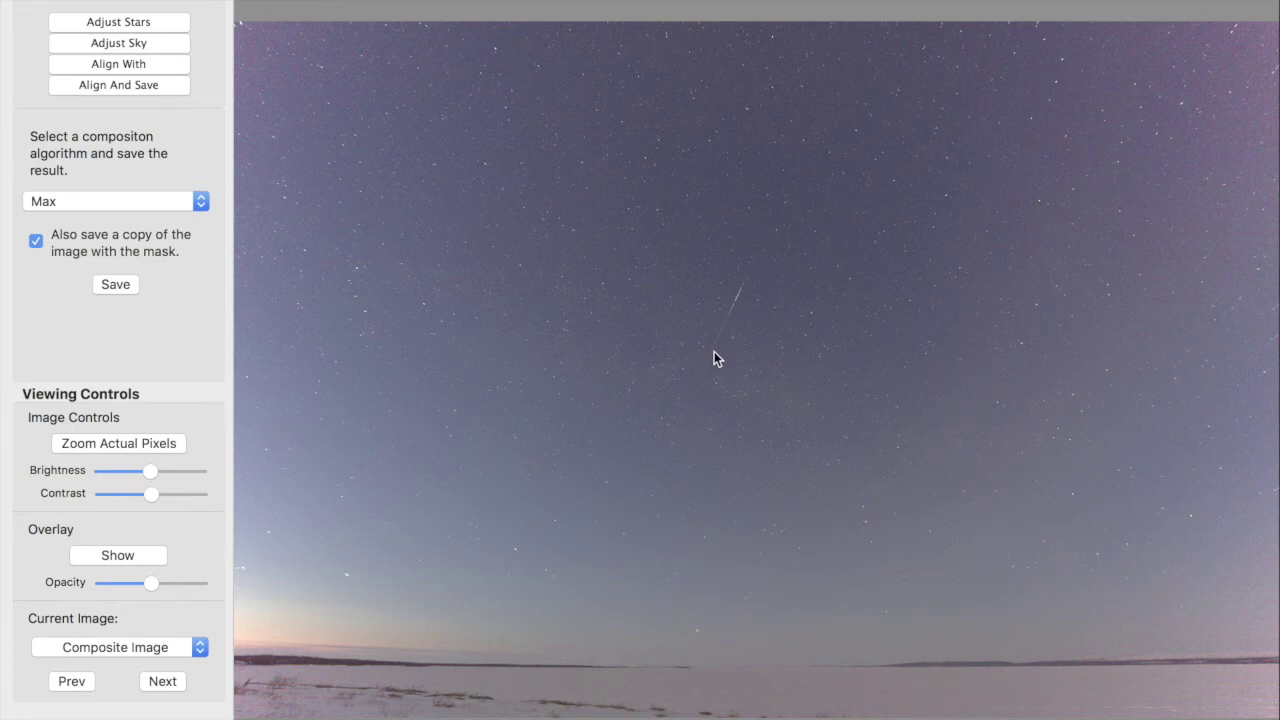
Show the Median composite, uncheck 'Also save a copy of the image with the mask', and reselect Max
{"action": "left_click", "coordinate": [101, 205]}
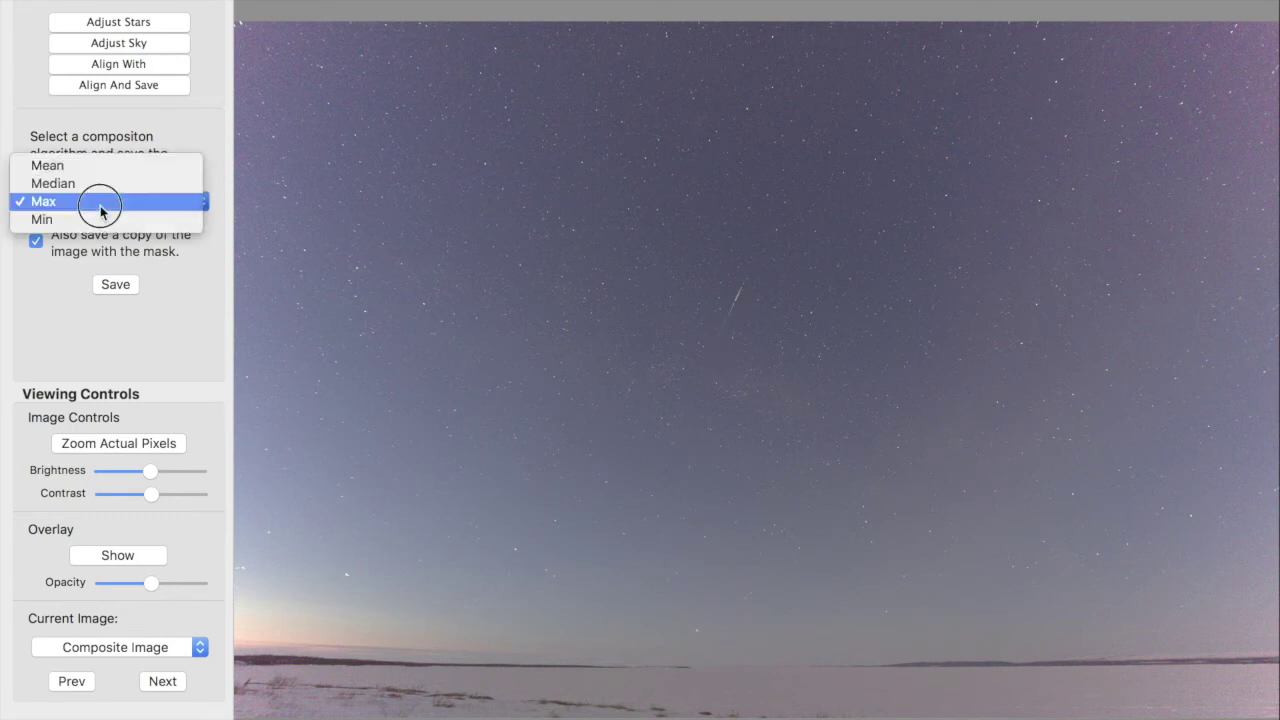
{"action": "left_click", "coordinate": [98, 185]}
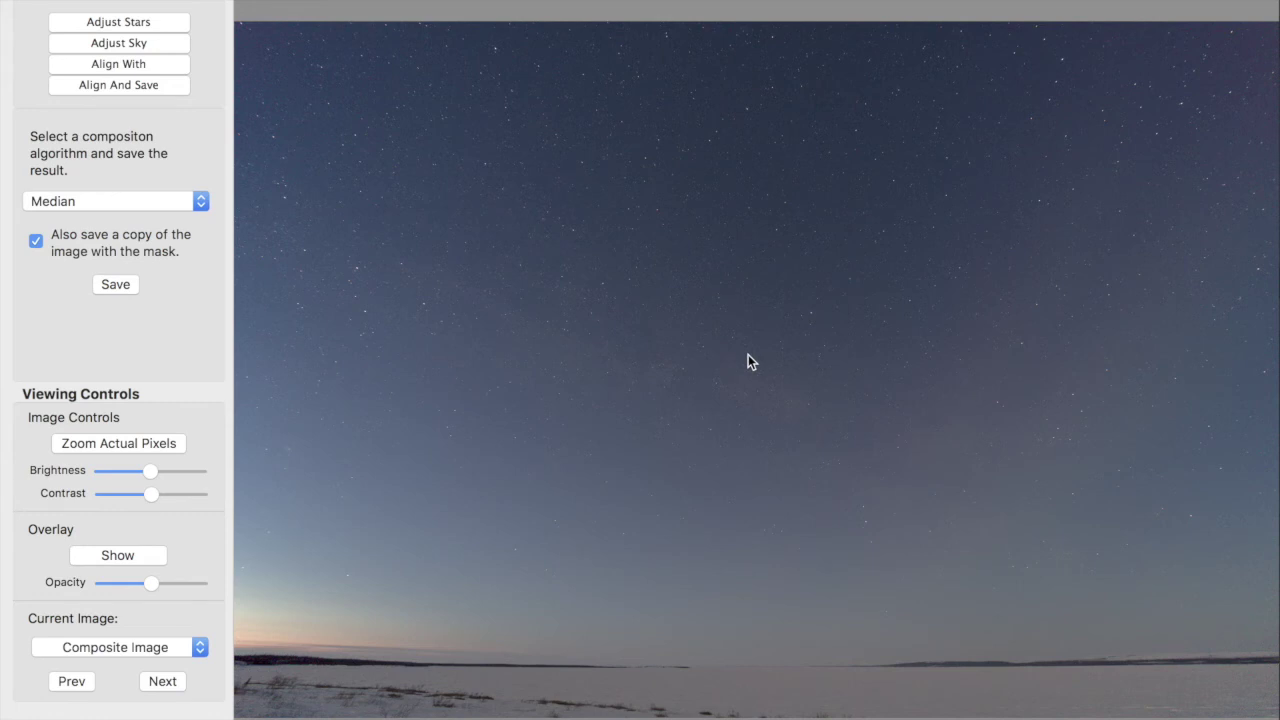
{"action": "left_click", "coordinate": [35, 241]}
{"action": "left_click", "coordinate": [110, 203]}
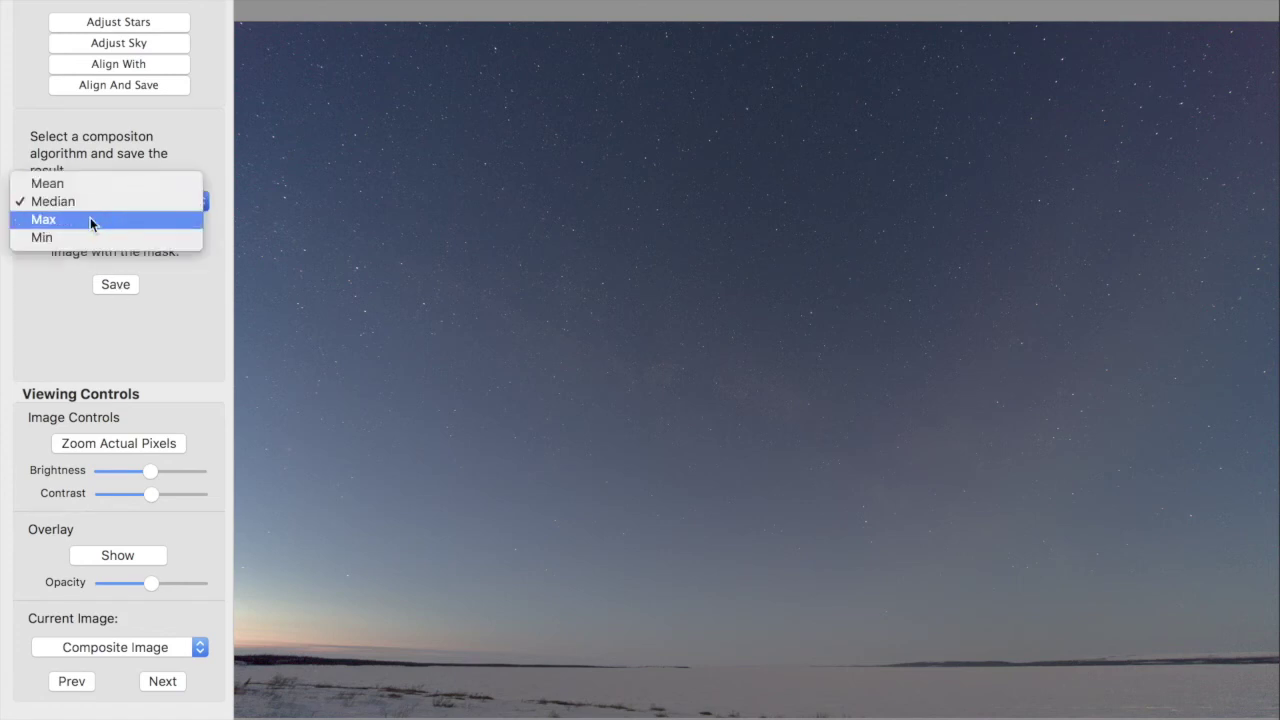
{"action": "left_click", "coordinate": [94, 221]}
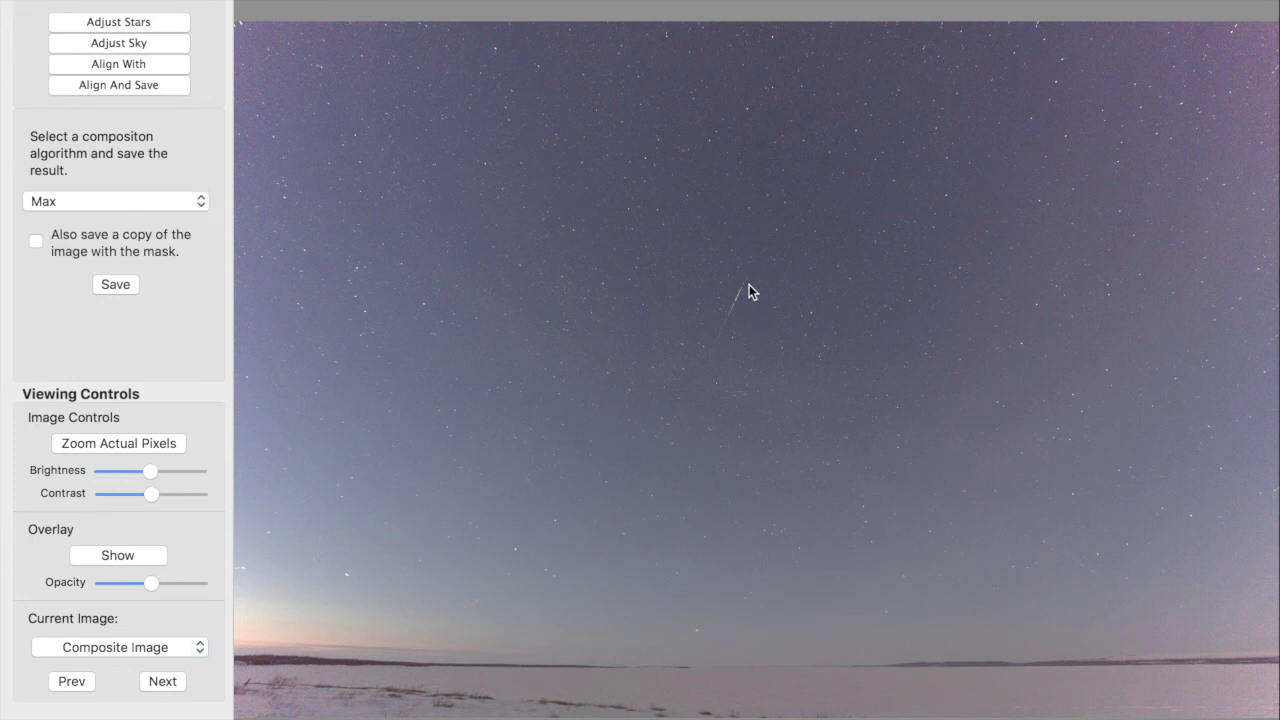
{"action": "key", "text": "super+Tab"}
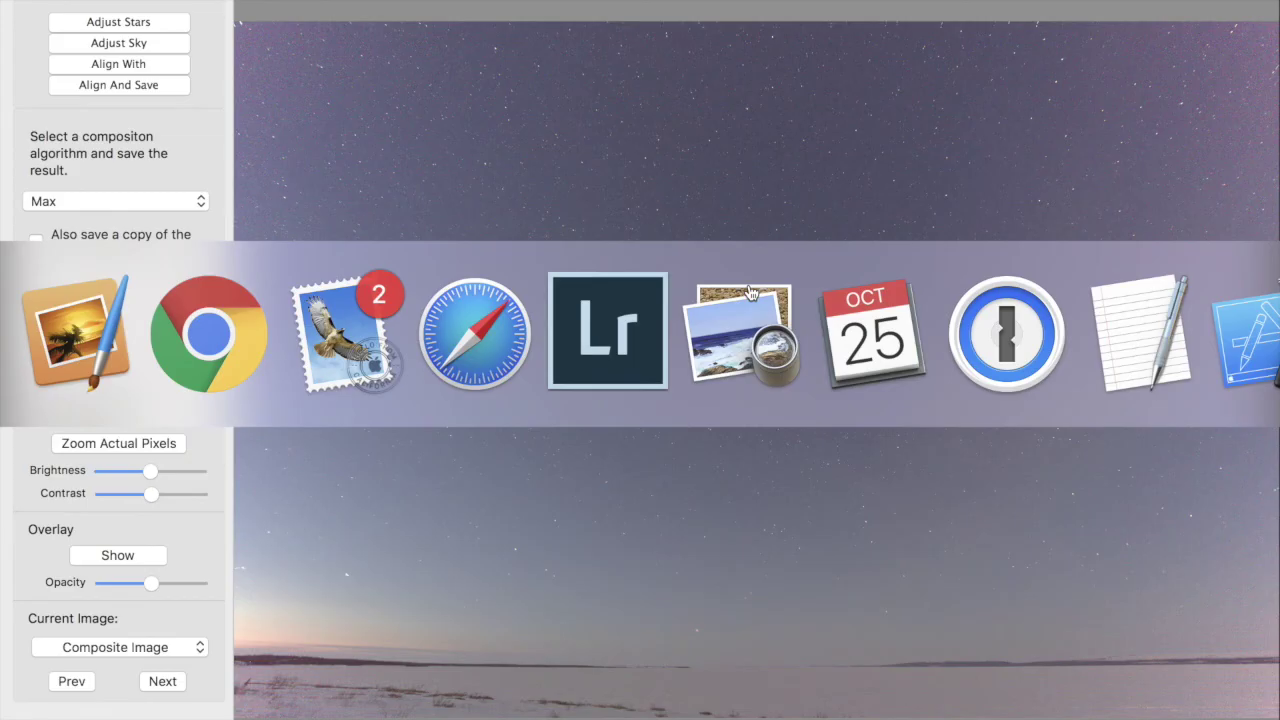
{"action": "key", "text": "super+Tab"}
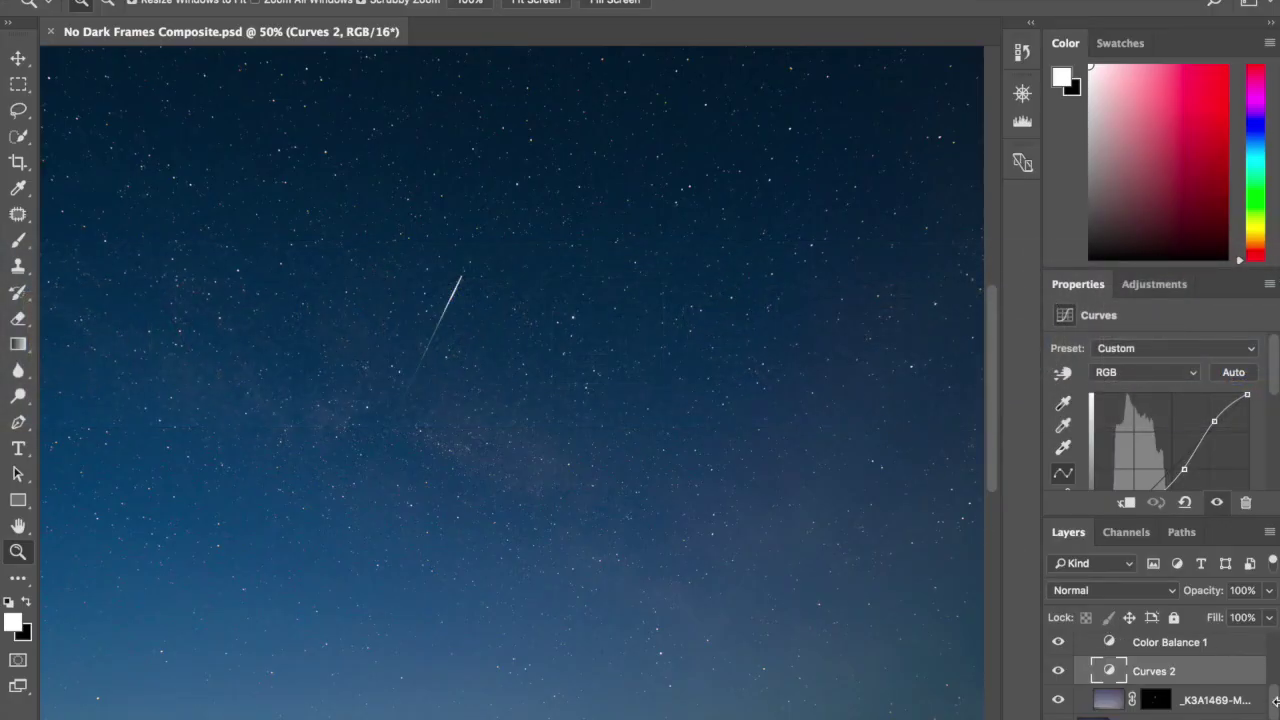
{"action": "scroll", "coordinate": [1270, 700], "scroll_direction": "down", "scroll_amount": 1}
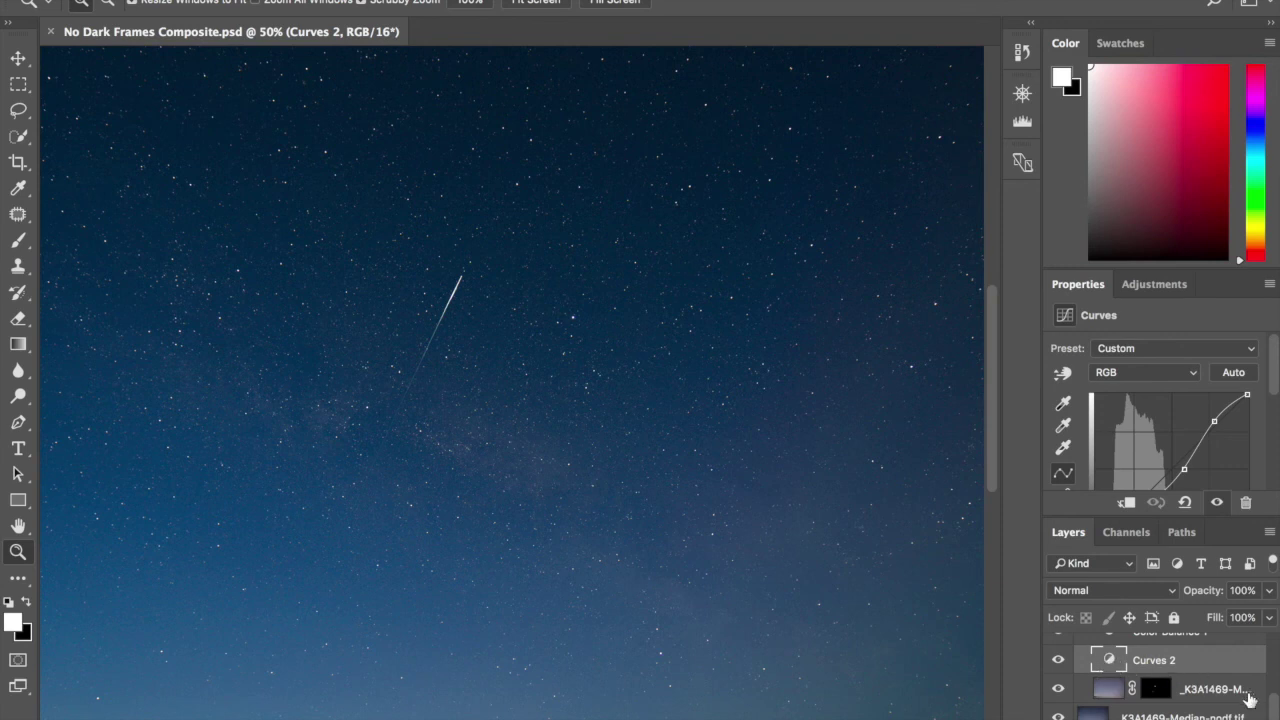
{"action": "scroll", "coordinate": [1274, 704], "scroll_direction": "up", "scroll_amount": 1}
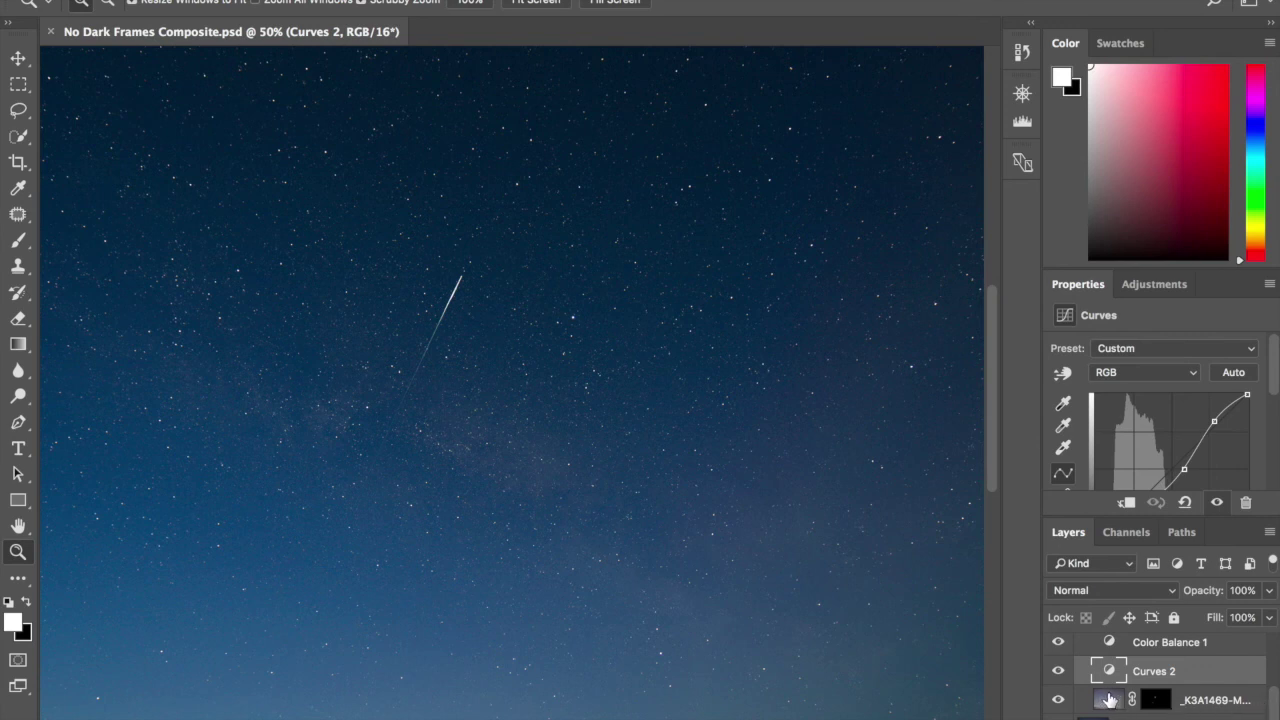
{"action": "left_click", "coordinate": [1275, 700]}
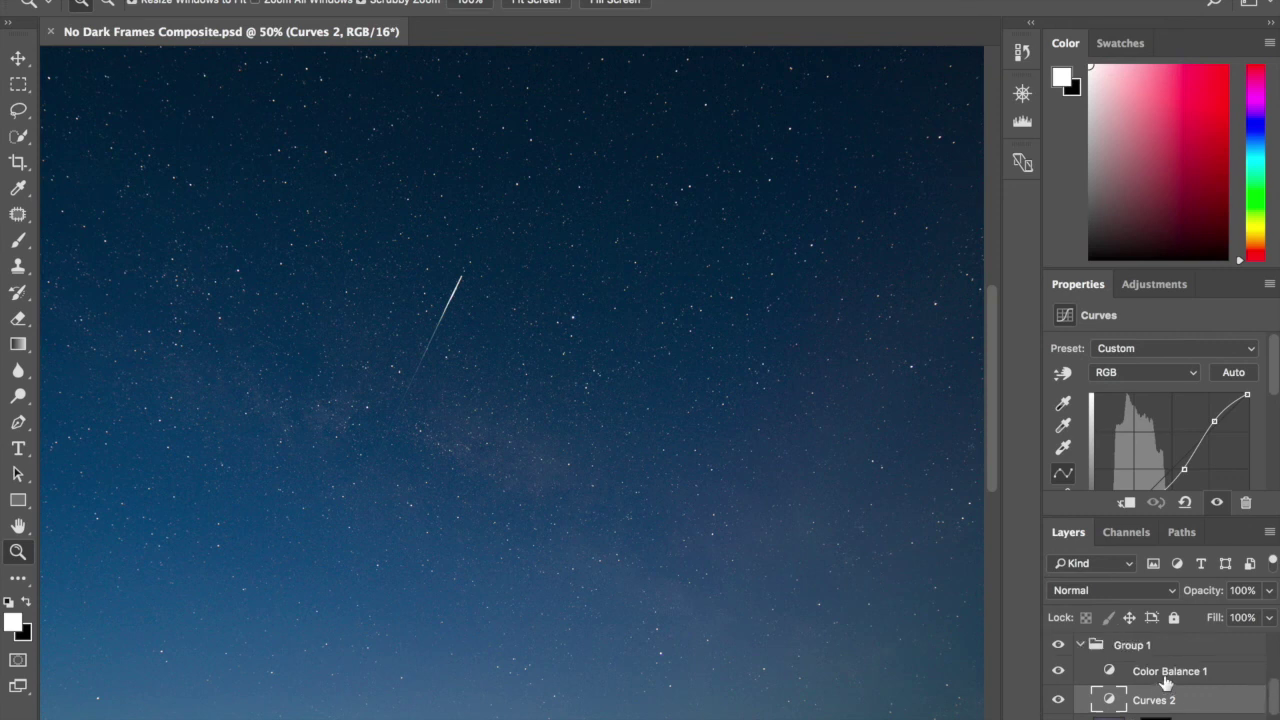
{"action": "mouse_move", "coordinate": [1276, 697]}
{"action": "left_mouse_down"}
{"action": "mouse_move", "coordinate": [1276, 664]}
{"action": "mouse_move", "coordinate": [1276, 710]}
{"action": "left_mouse_up"}
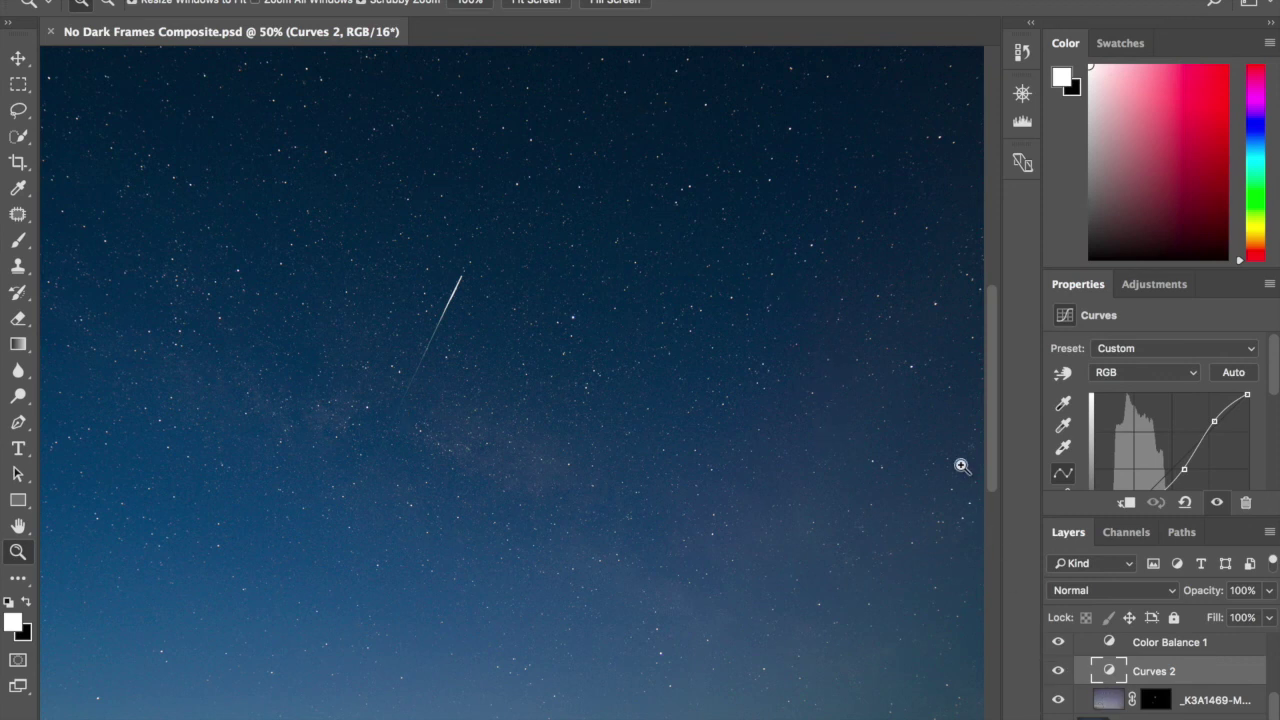
{"action": "left_click_drag", "start_coordinate": [1275, 712], "coordinate": [1274, 640]}
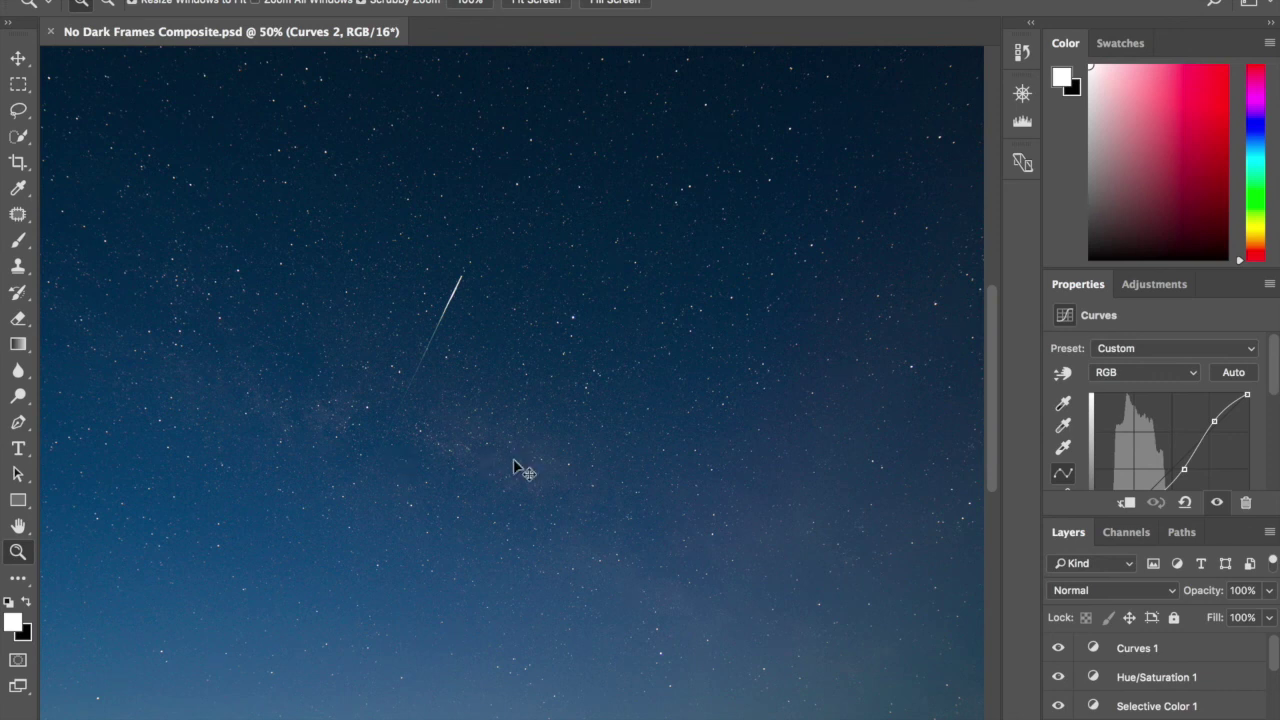
{"action": "key", "text": "super+Tab"}
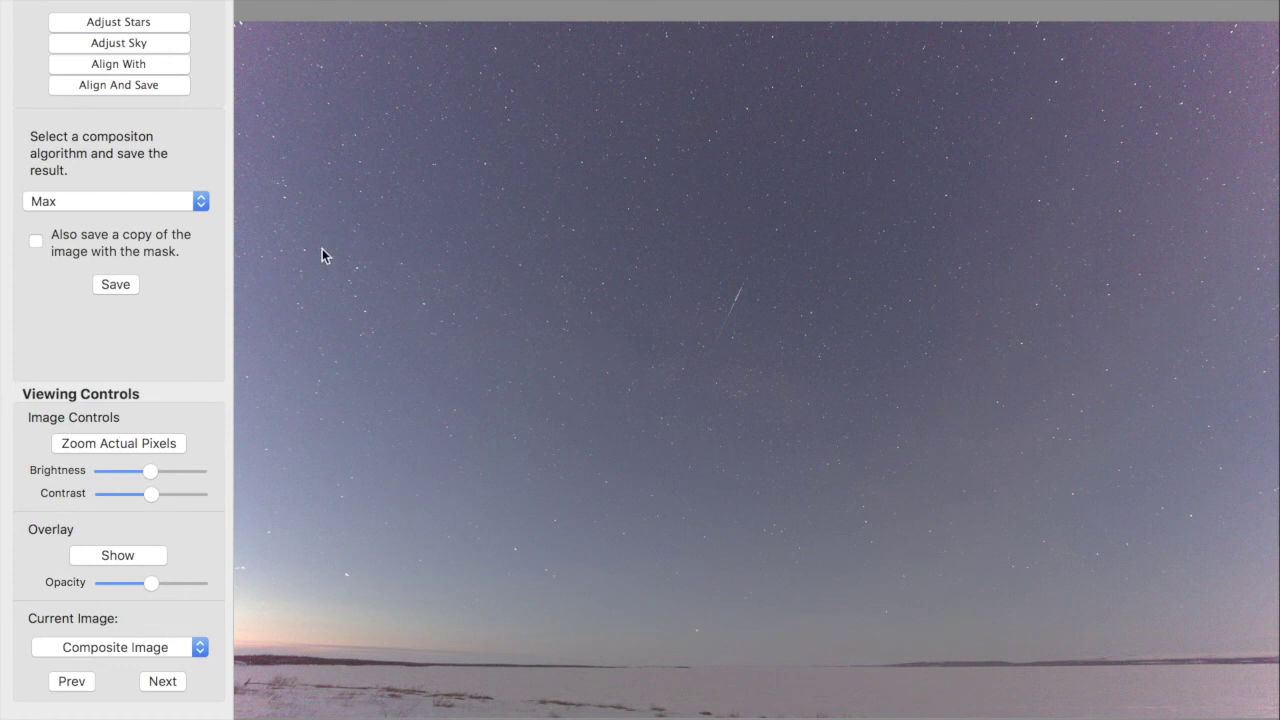
{"action": "left_click", "coordinate": [79, 203]}
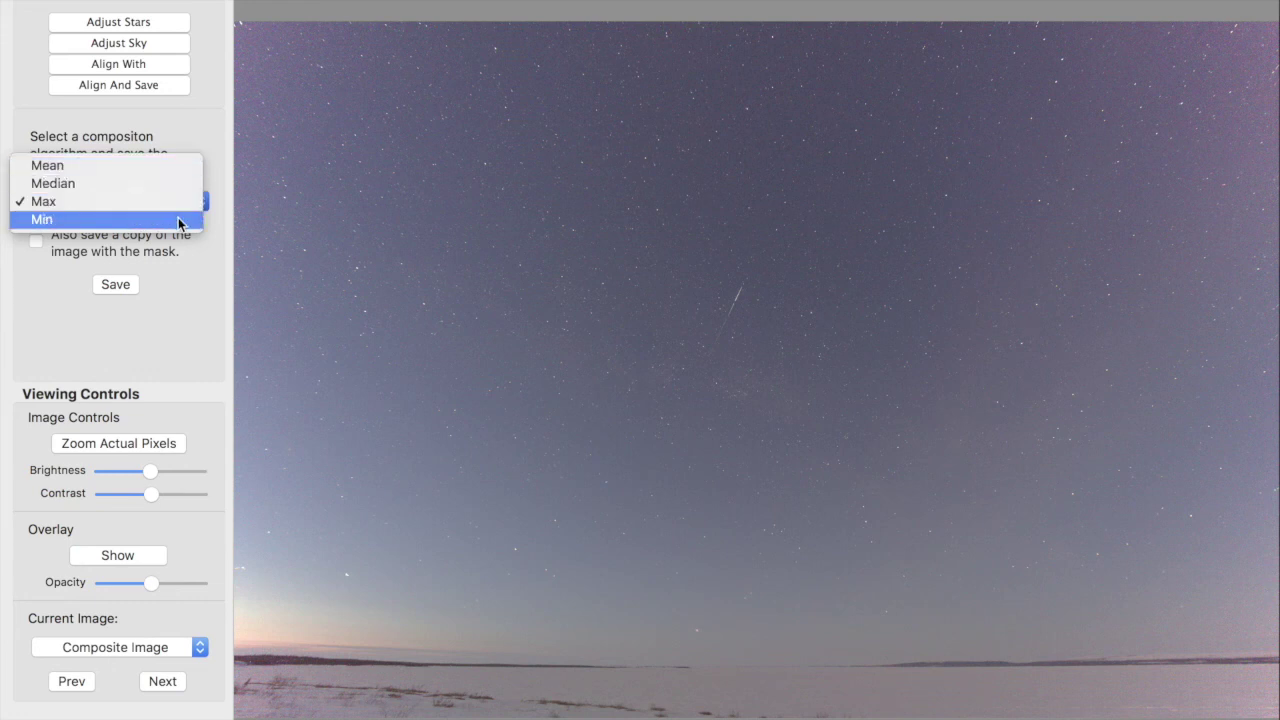
{"action": "left_click", "coordinate": [211, 297]}
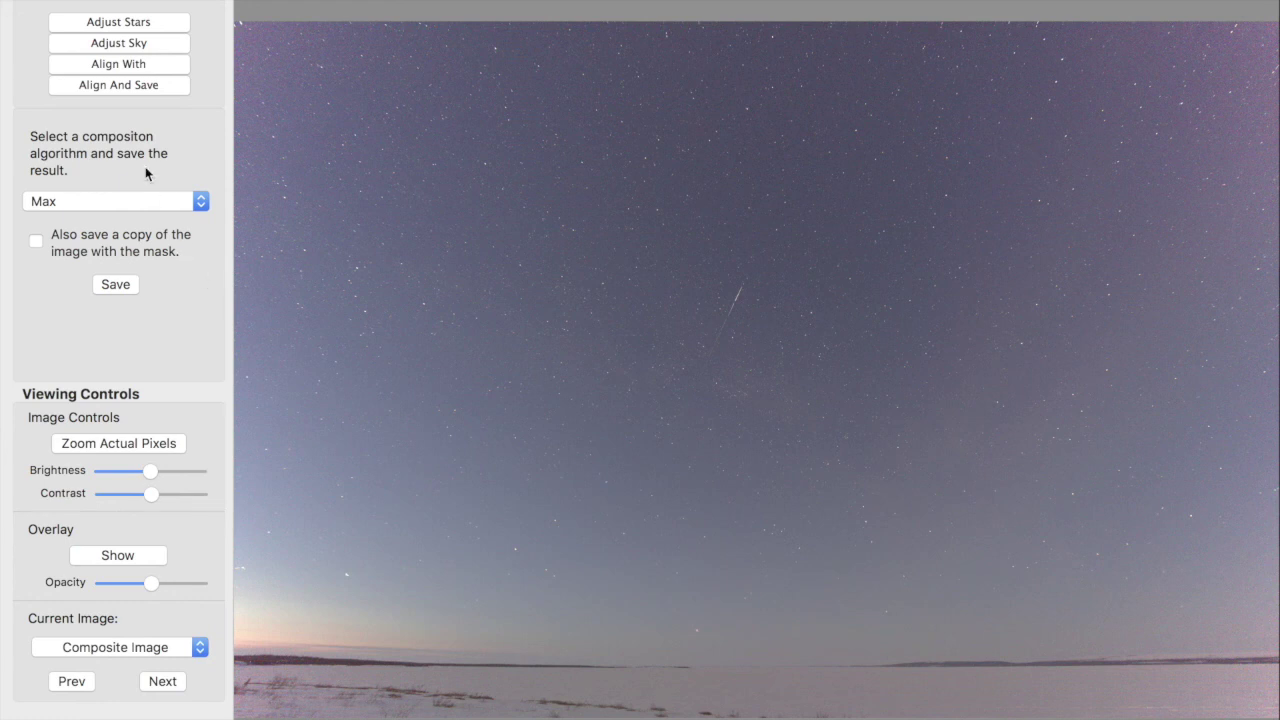
{"action": "left_click", "coordinate": [100, 86]}
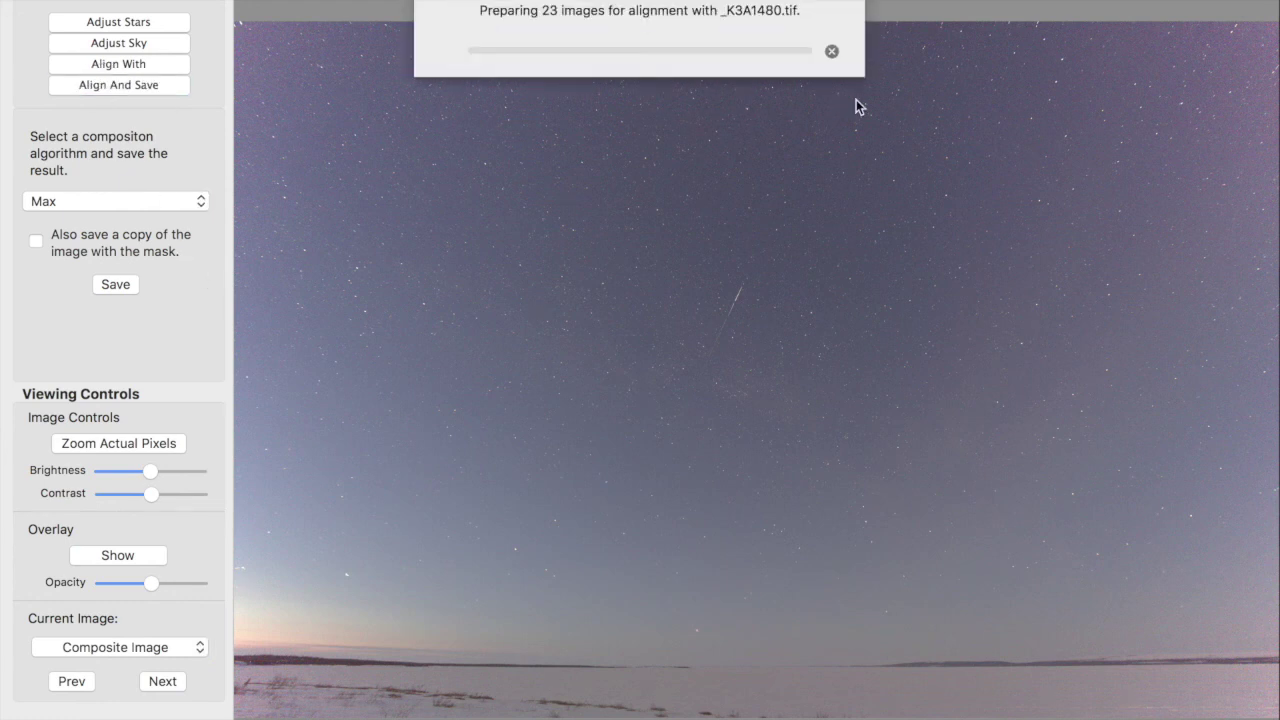
{"action": "left_click", "coordinate": [831, 50]}
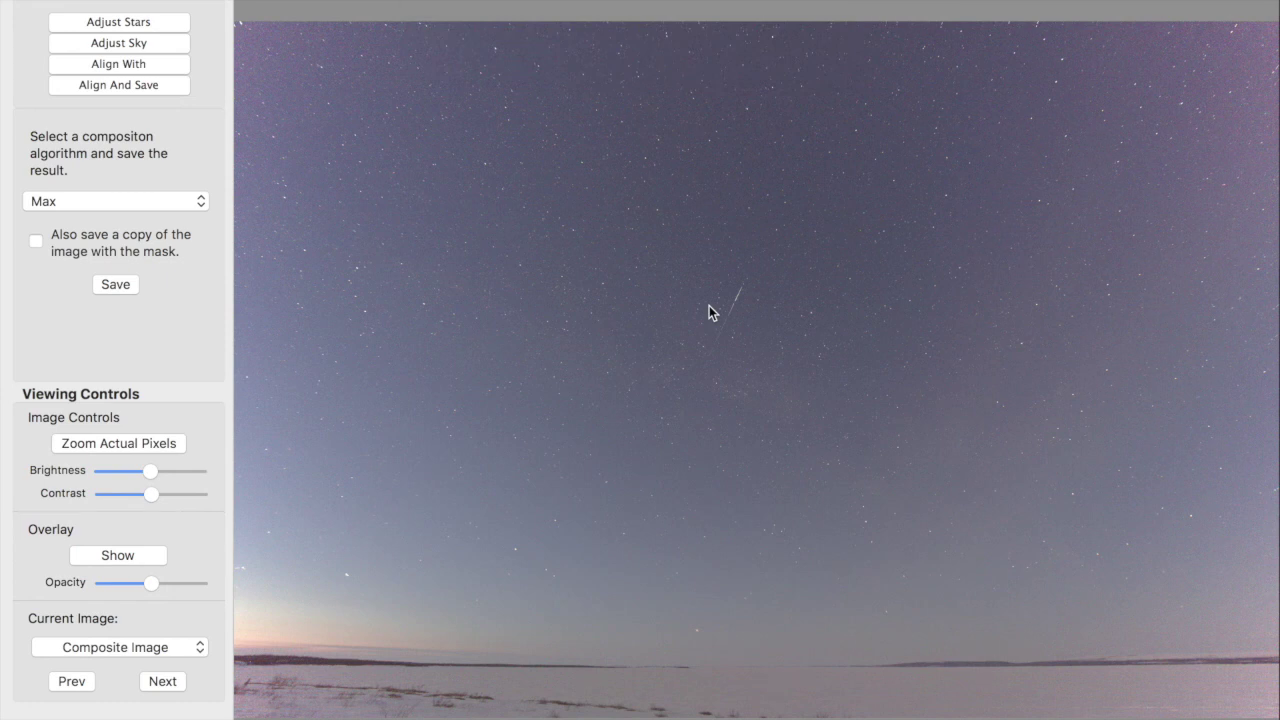